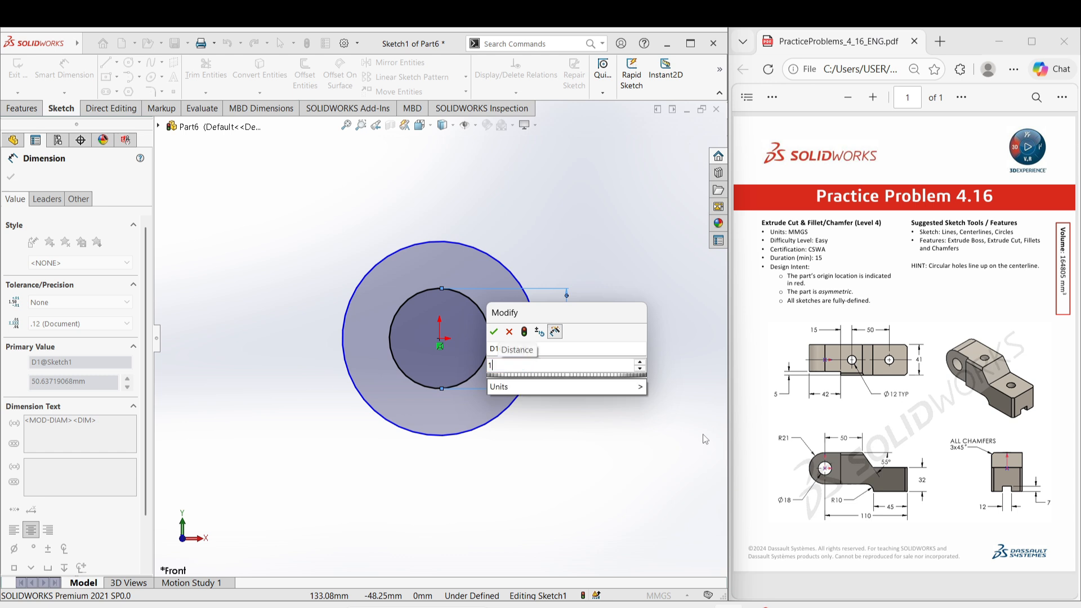
# Step: Set the inner circle's diameter to 18 mm and dimension the outer circle's diameter as 42 mm
pyautogui.write('8')
pyautogui.press('Return')
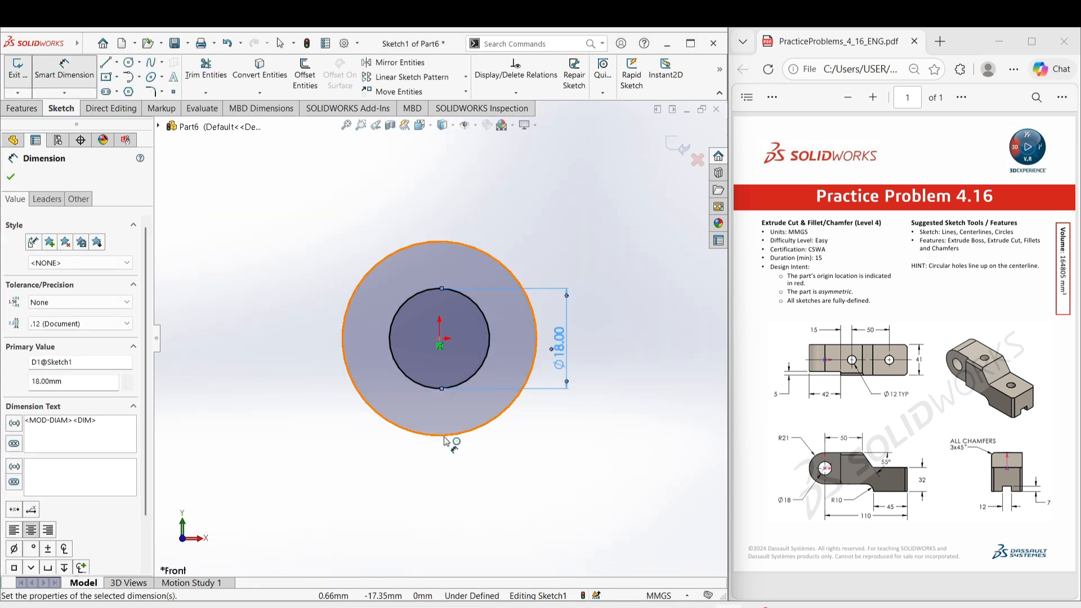
pyautogui.click(447, 436)
pyautogui.click(398, 454)
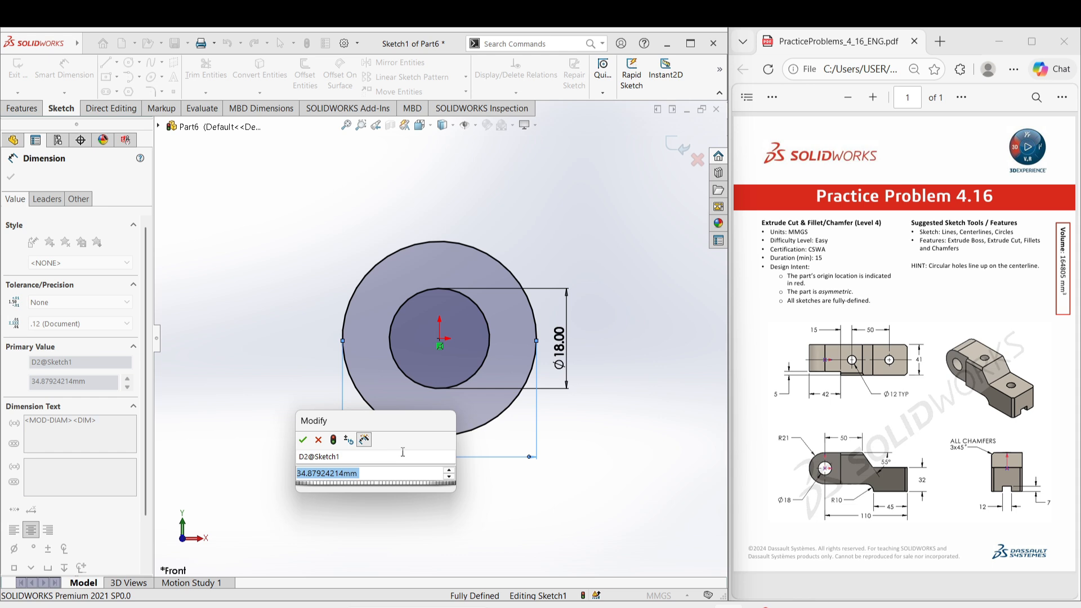
pyautogui.write('4')
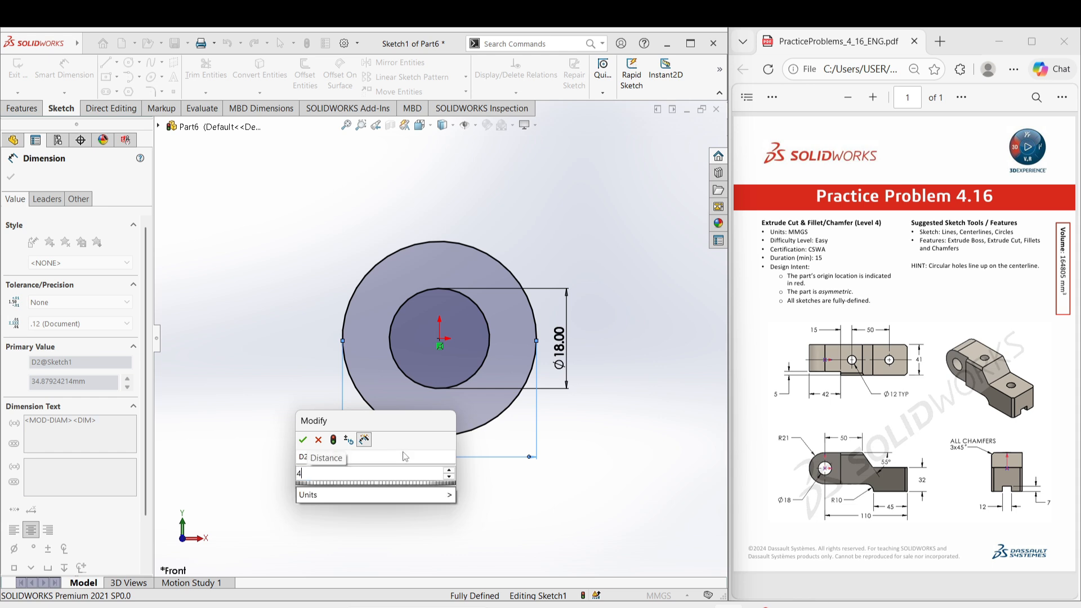
pyautogui.write('2')
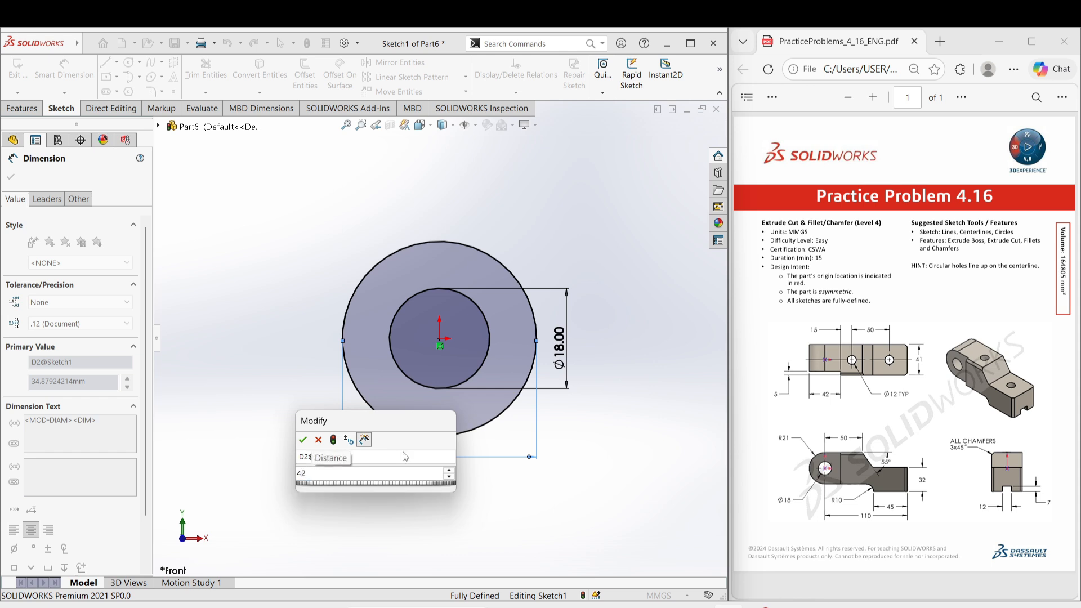
pyautogui.press('Return')
pyautogui.click(638, 461)
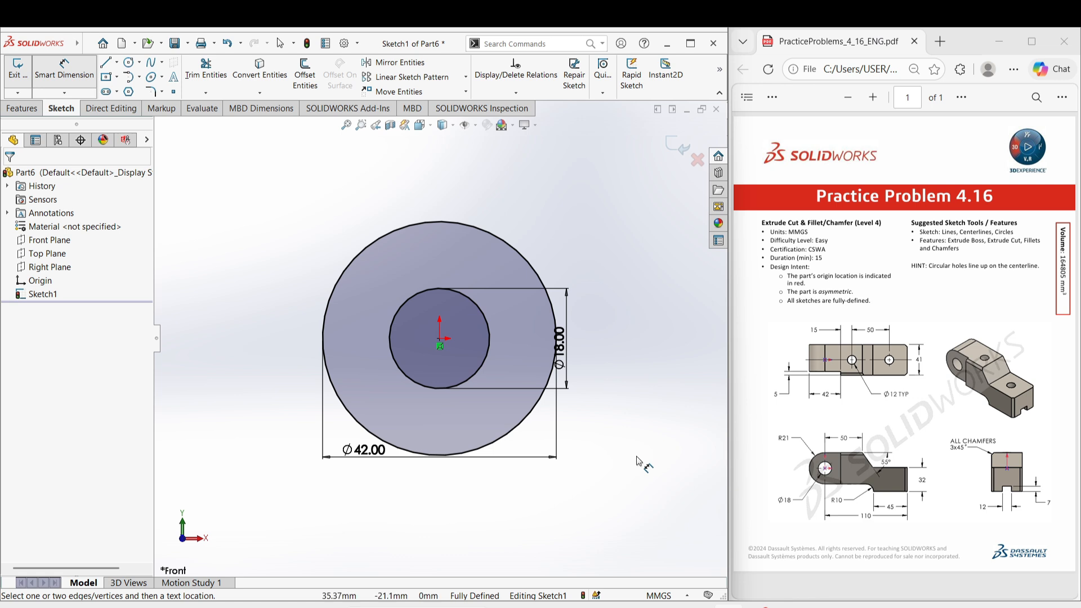
# Step: Sketch a line chain from the outer circle's top: about 56 mm horizontal, sloping down, horizontal, vertically down, and about 42 mm back toward the circle
pyautogui.scroll(2, 572, 442)
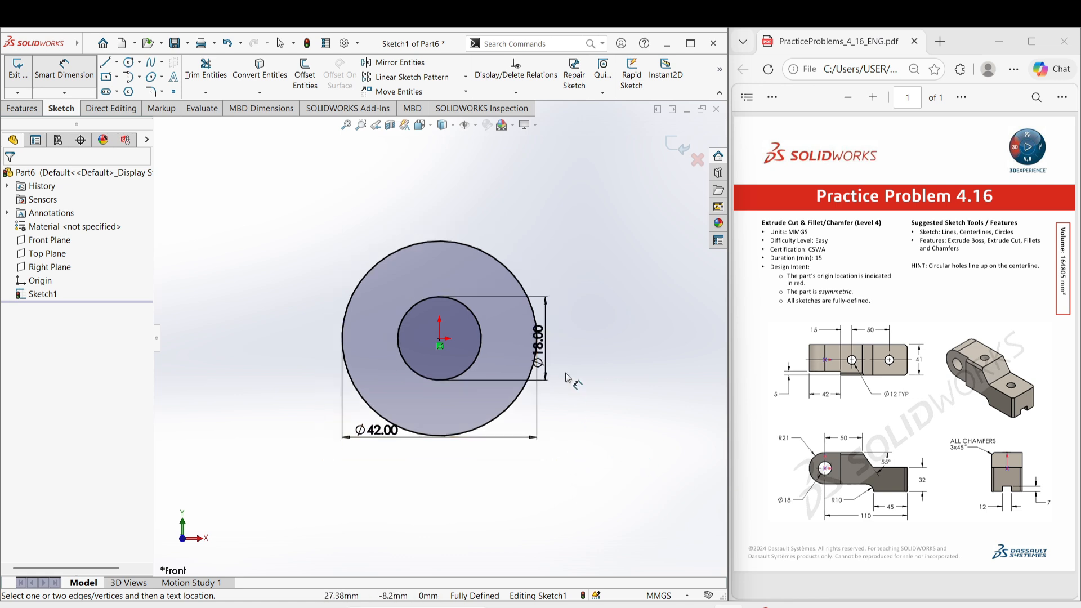
pyautogui.moveTo(616, 411); pyautogui.dragTo(566, 415, button='right')
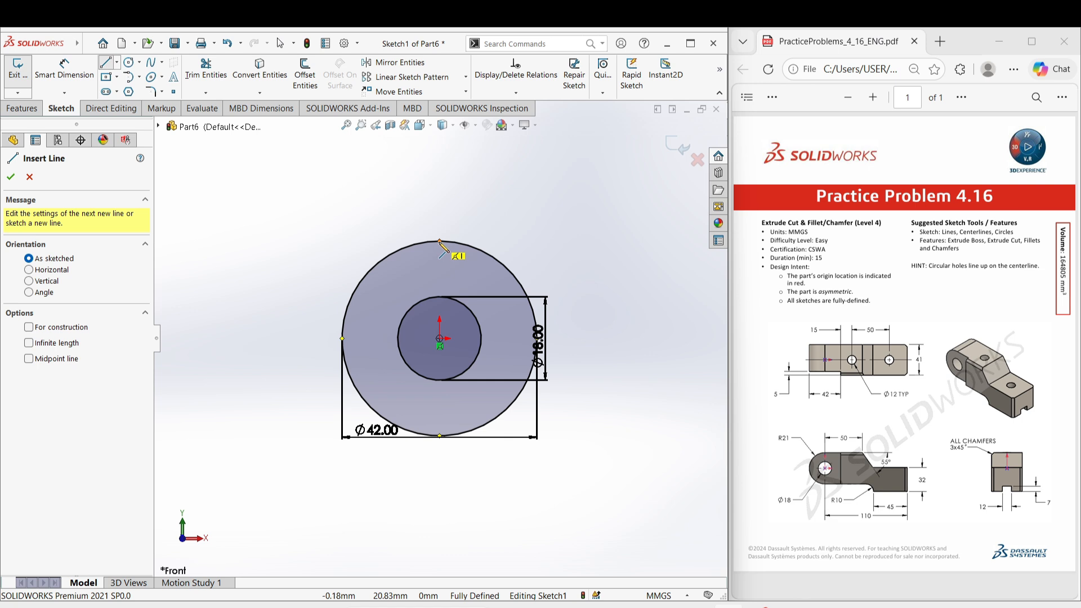
pyautogui.click(439, 242)
pyautogui.scroll(1, 642, 265)
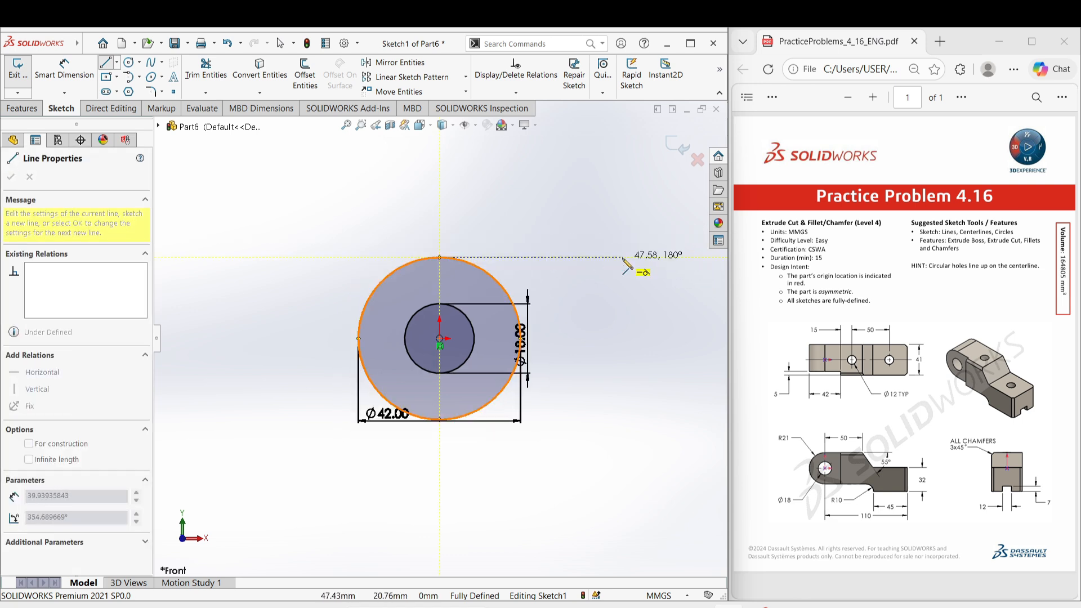
pyautogui.scroll(2, 622, 264)
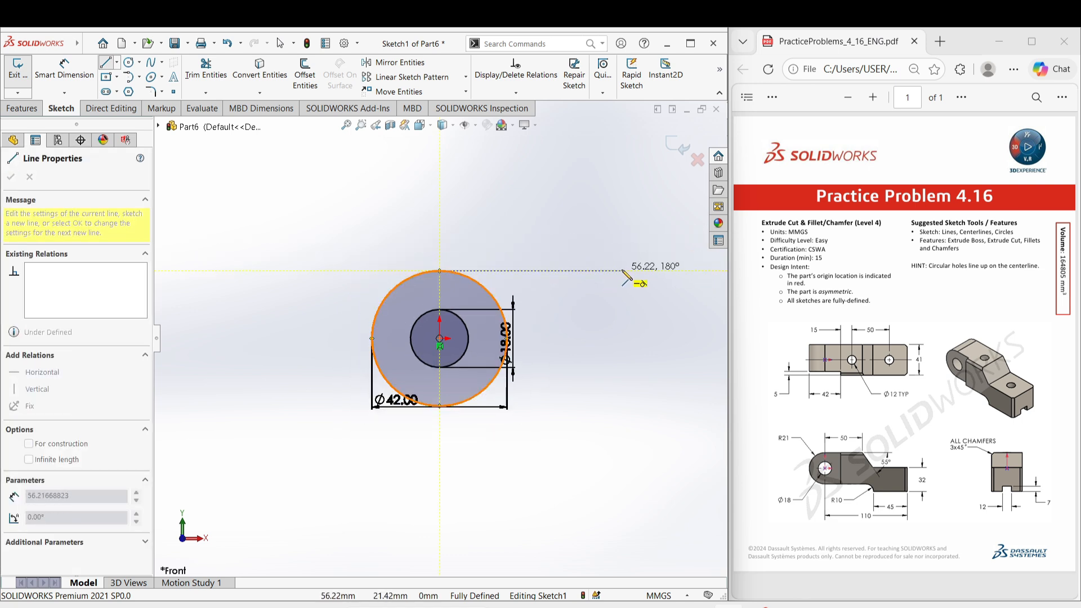
pyautogui.click(623, 271)
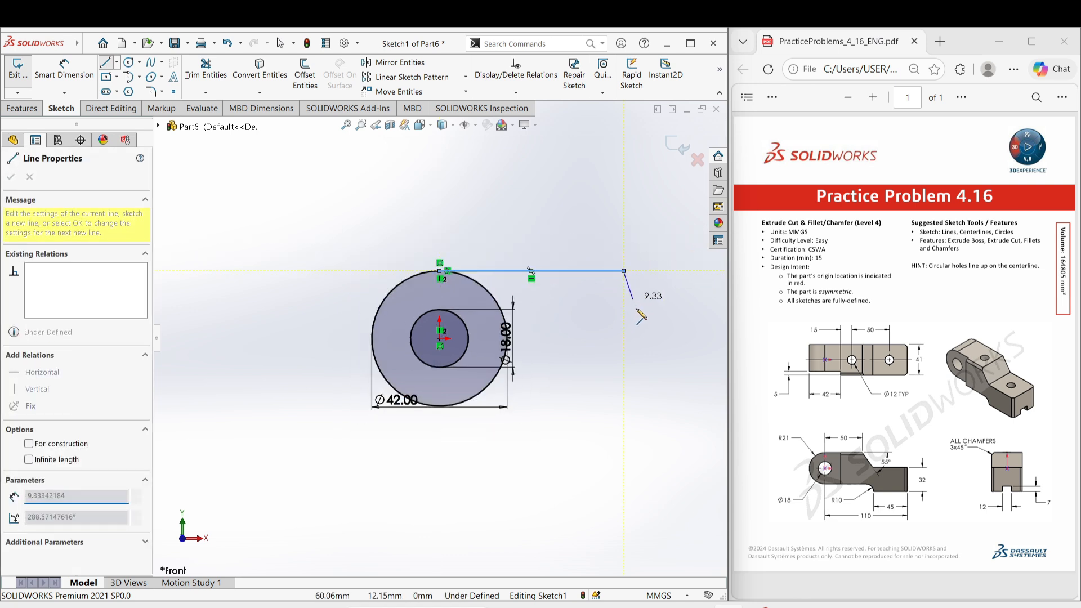
pyautogui.click(670, 315)
pyautogui.scroll(3, 664, 337)
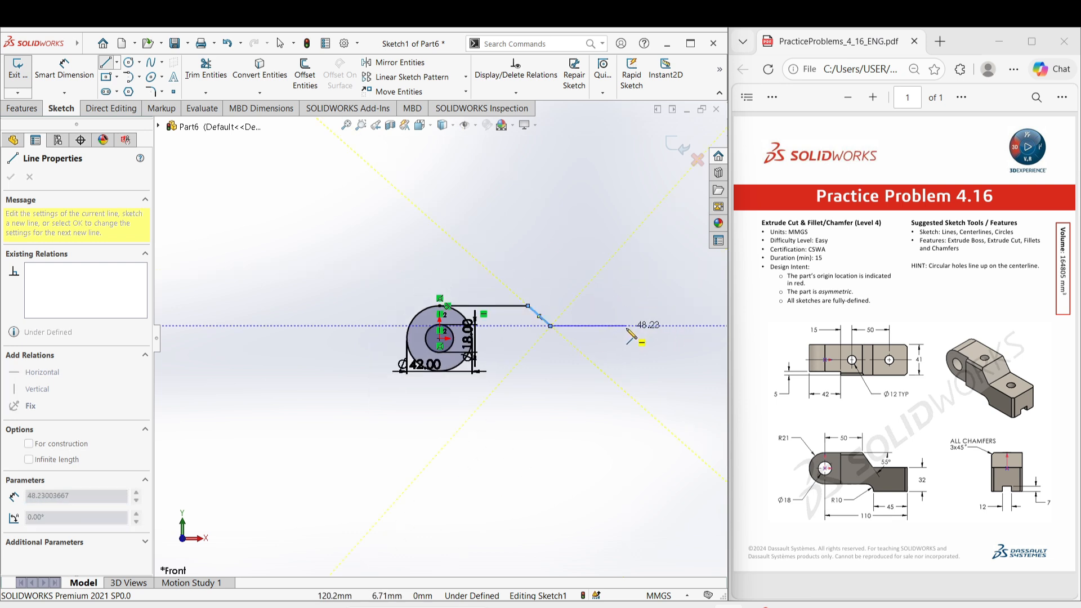
pyautogui.click(624, 326)
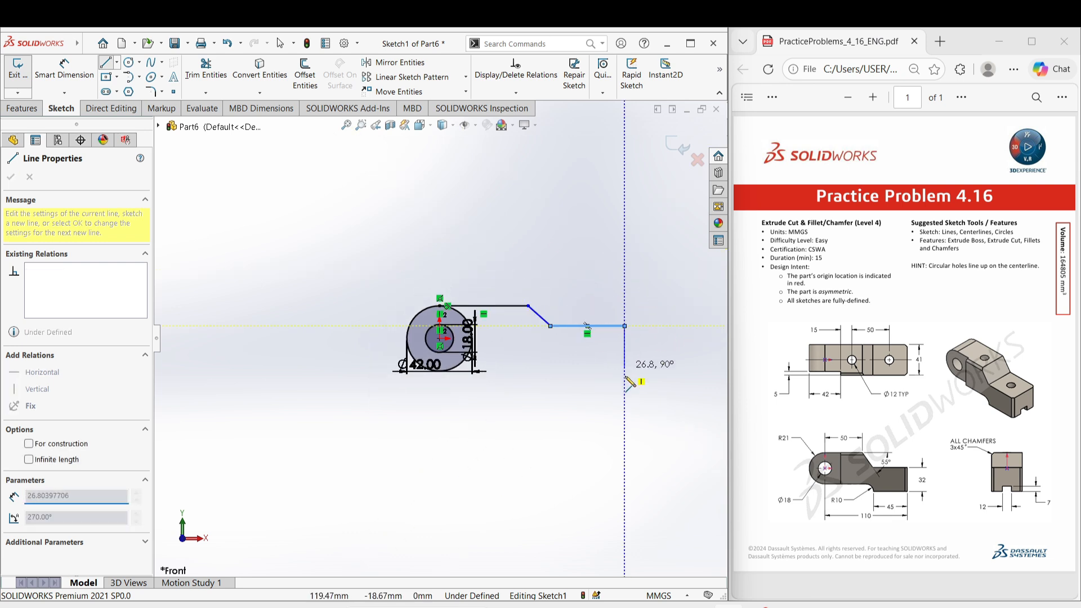
pyautogui.click(624, 398)
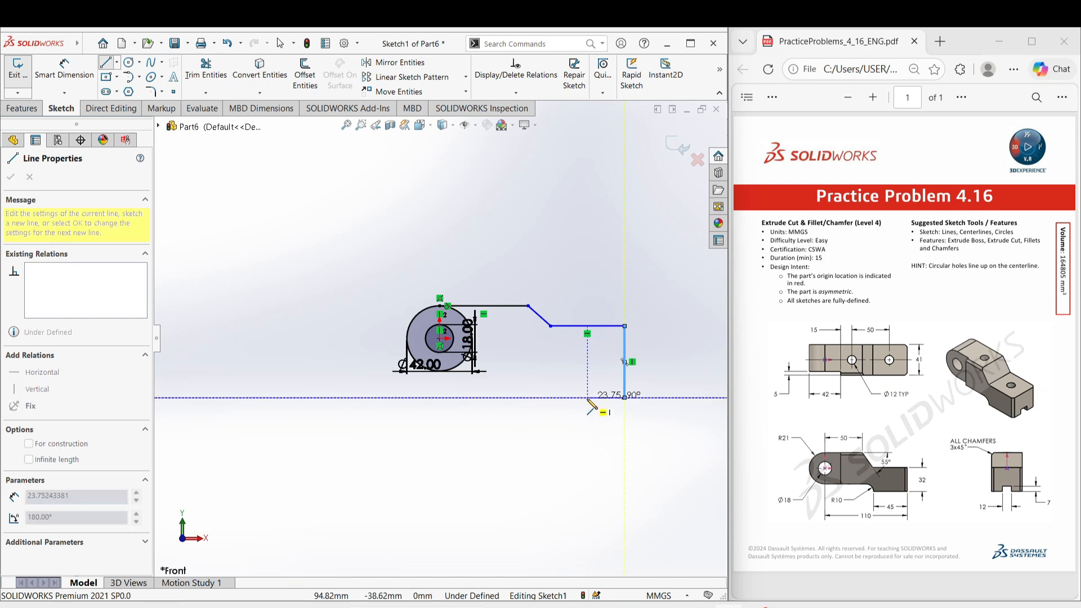
pyautogui.click(558, 397)
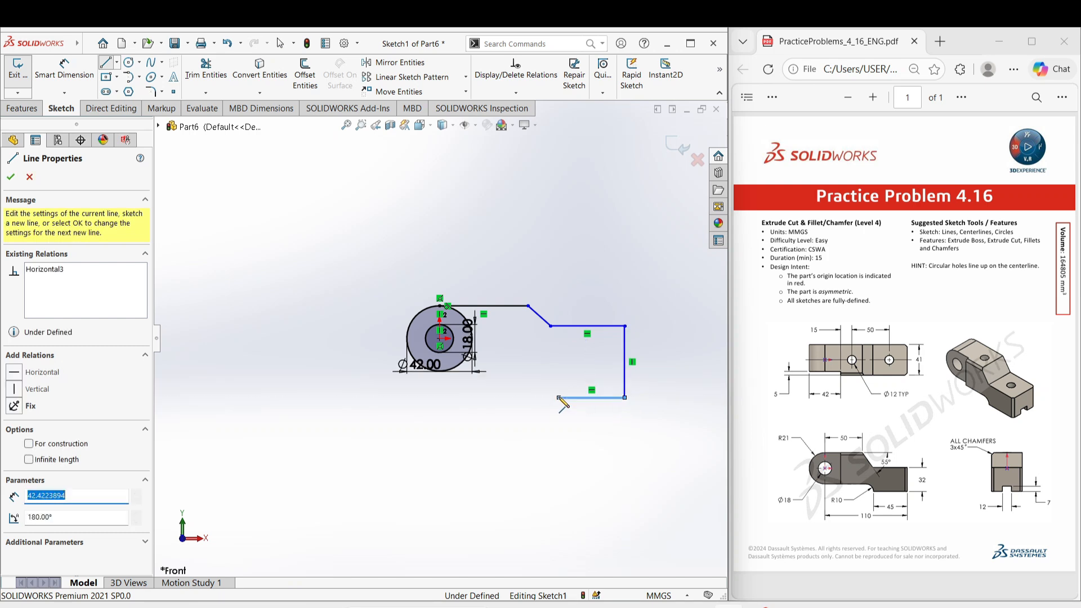
pyautogui.rightClick(558, 396)
pyautogui.click(570, 406)
# Step: Sketch a horizontal line about 61 mm long from the outer circle's bottom, ending in a tangent arc of about 16 mm radius that meets the open lower line
pyautogui.scroll(-4, 461, 380)
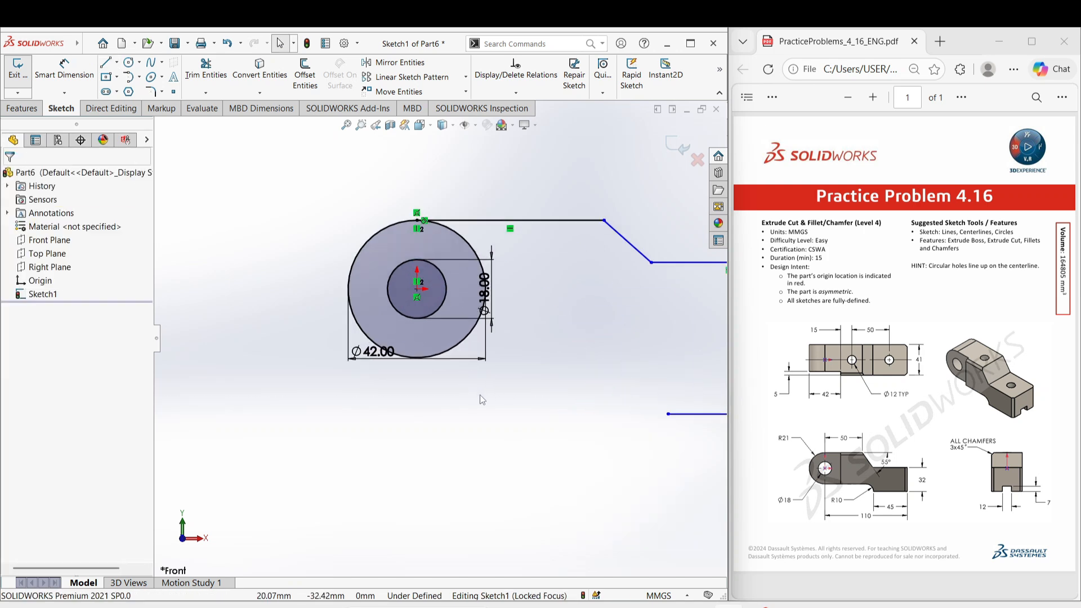
pyautogui.press('l')
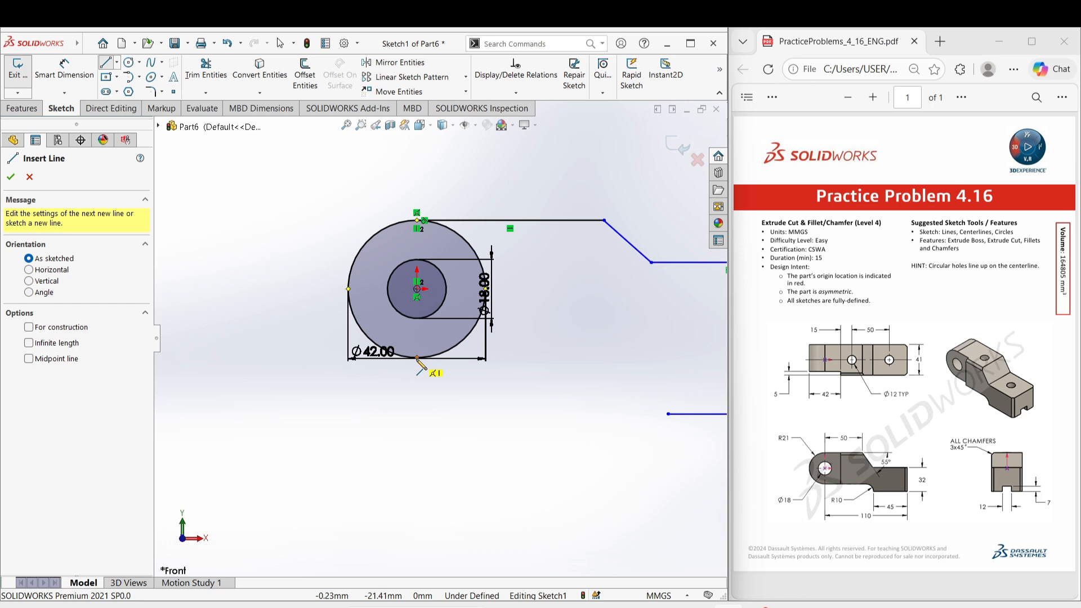
pyautogui.click(417, 358)
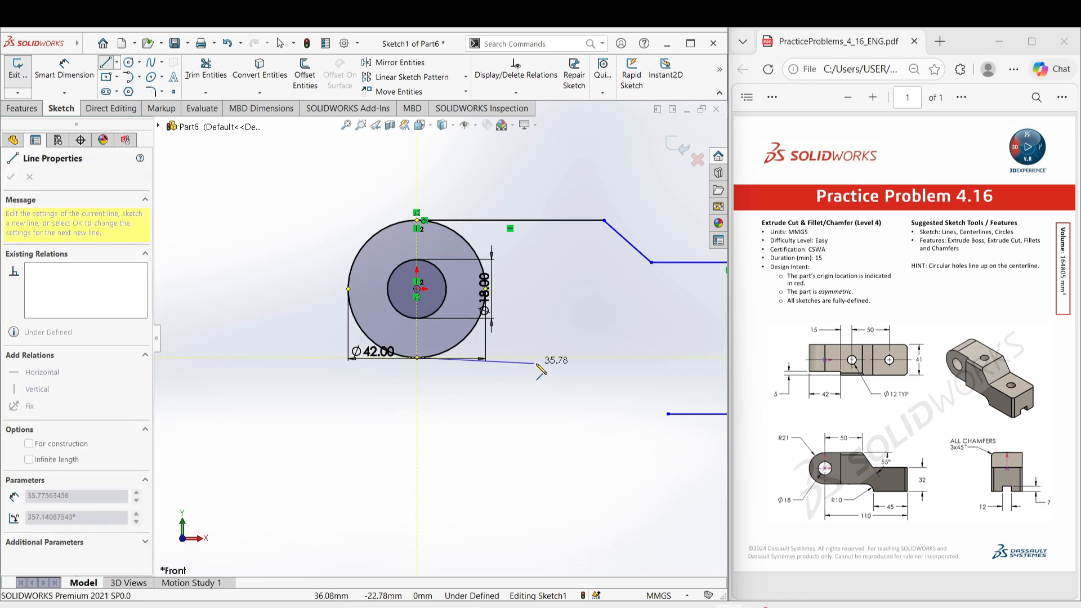
pyautogui.click(616, 358)
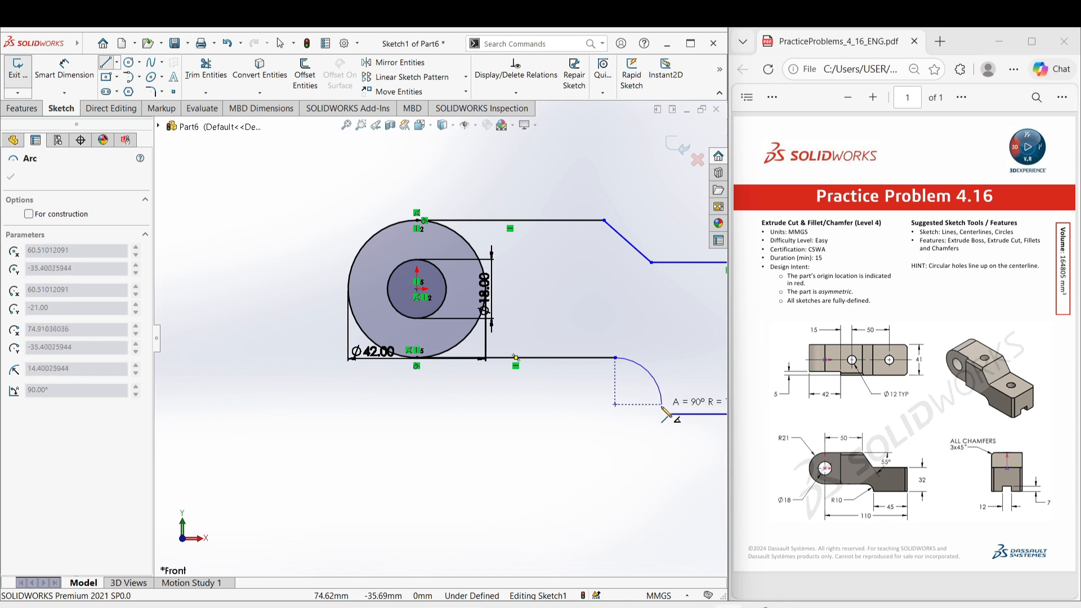
pyautogui.click(668, 413)
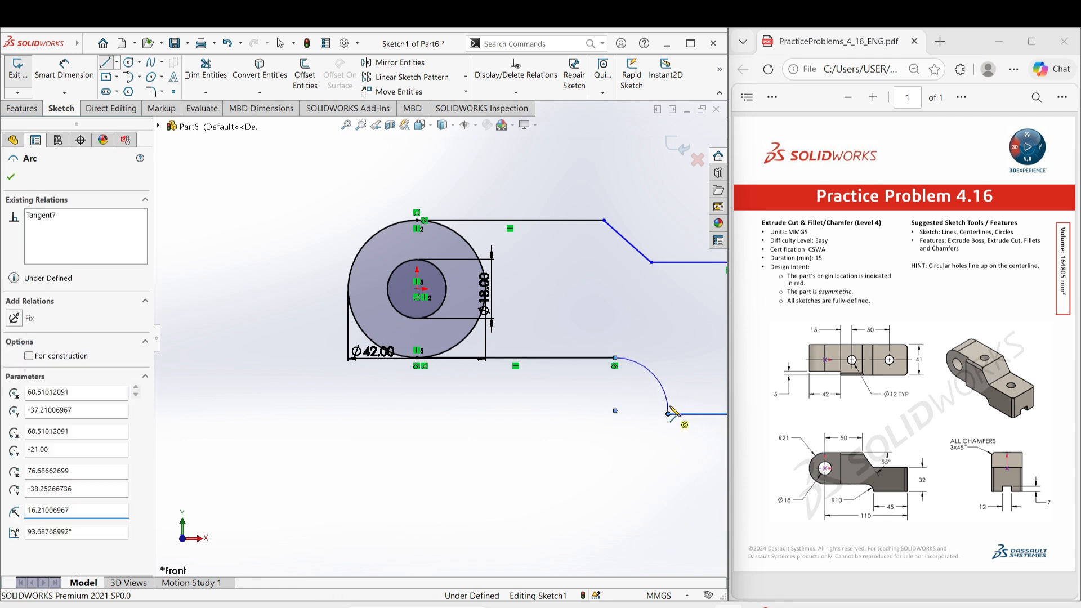
pyautogui.rightClick(670, 413)
pyautogui.click(693, 391)
# Step: Dimension the tangent arc at the lower edge with a radius of 10 mm
pyautogui.press('f')
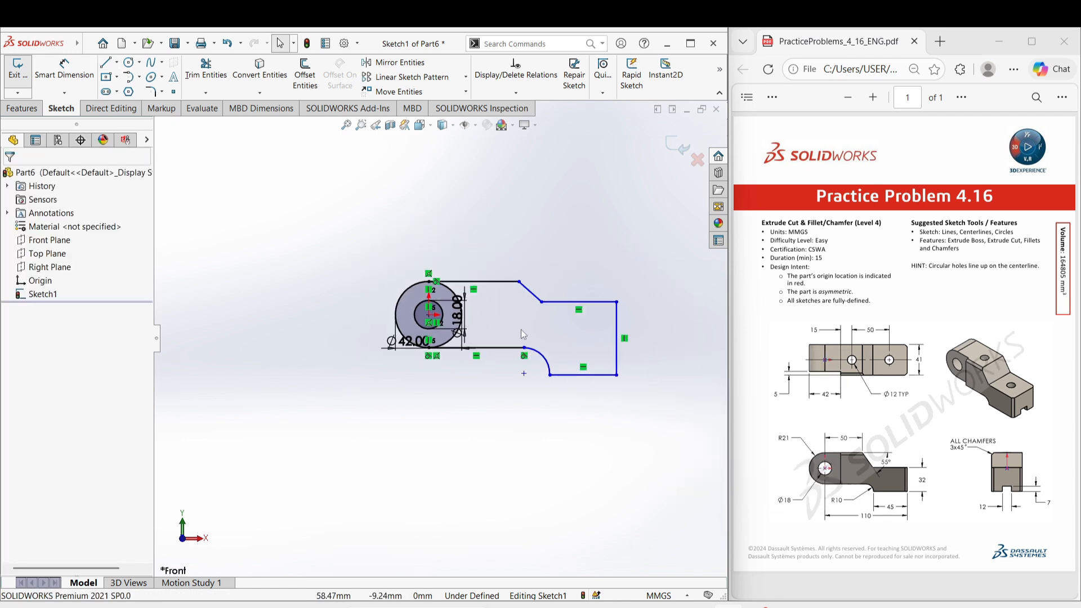
pyautogui.scroll(-2, 522, 329)
pyautogui.press('d')
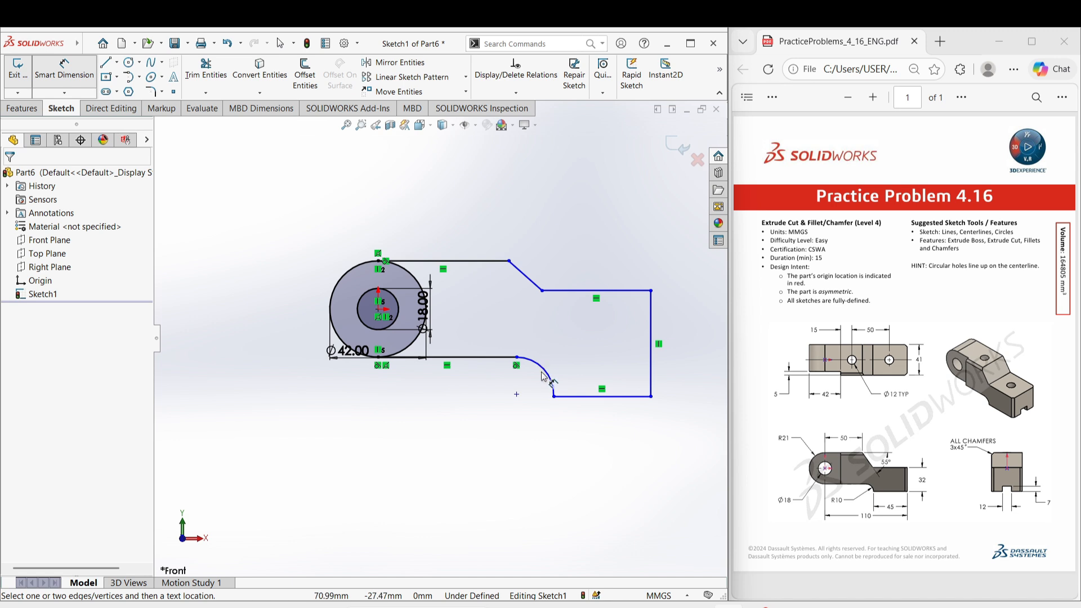
pyautogui.click(544, 375)
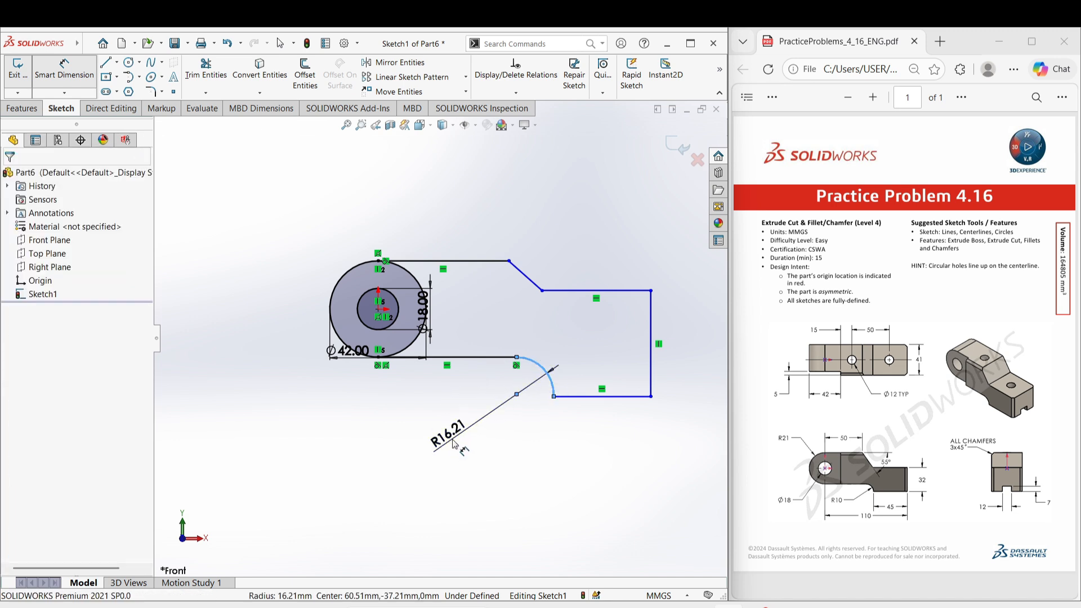
pyautogui.click(452, 440)
pyautogui.write('10')
pyautogui.press('Return')
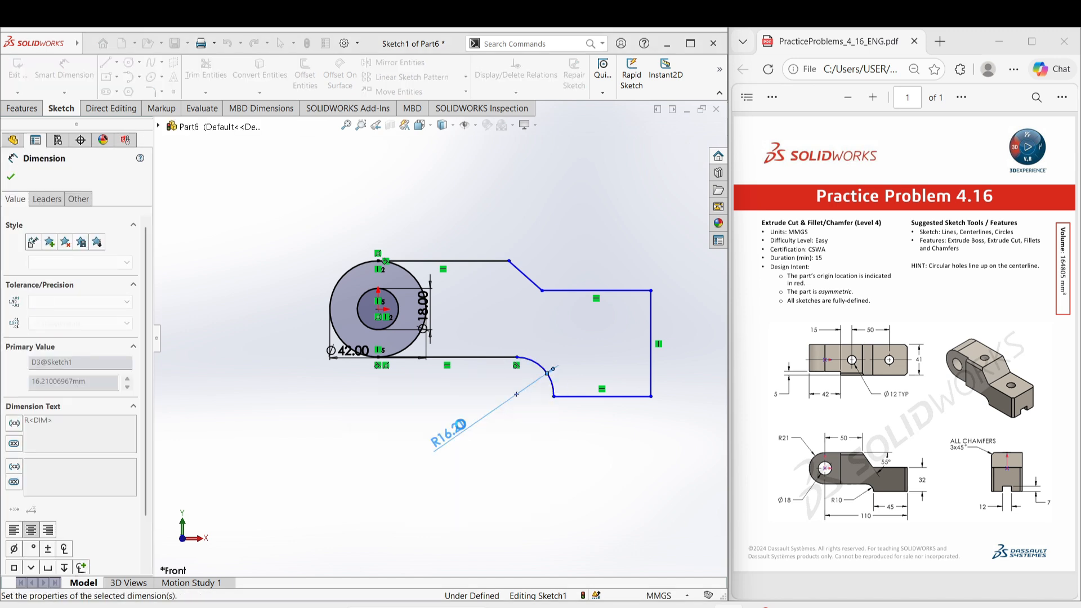
# Step: Dimension the bottom horizontal line of the stepped end with a length of 45 mm
pyautogui.scroll(-1, 594, 382)
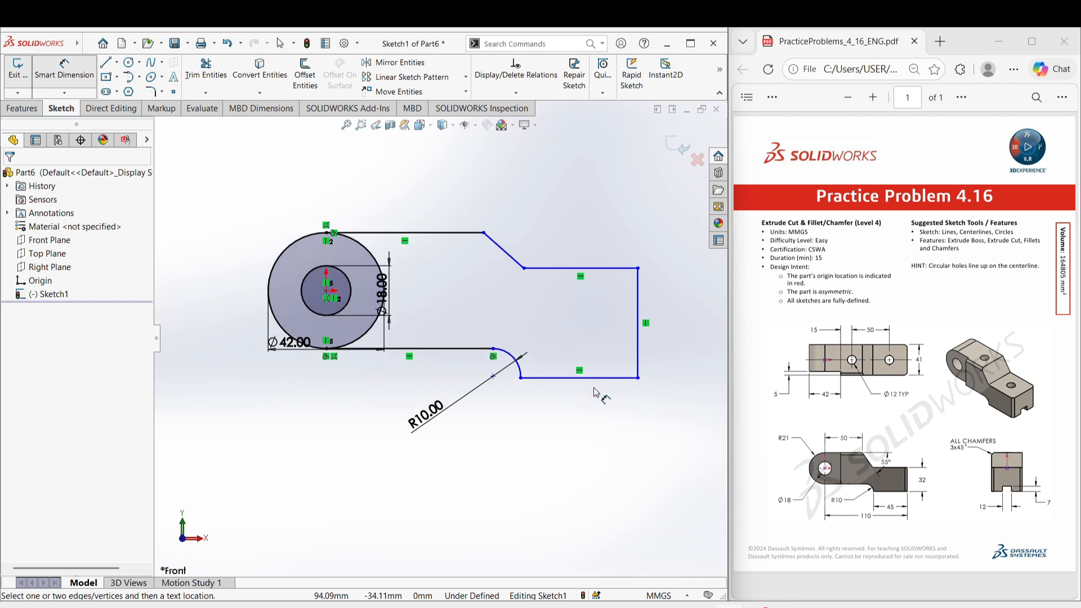
pyautogui.click(577, 384)
pyautogui.click(576, 413)
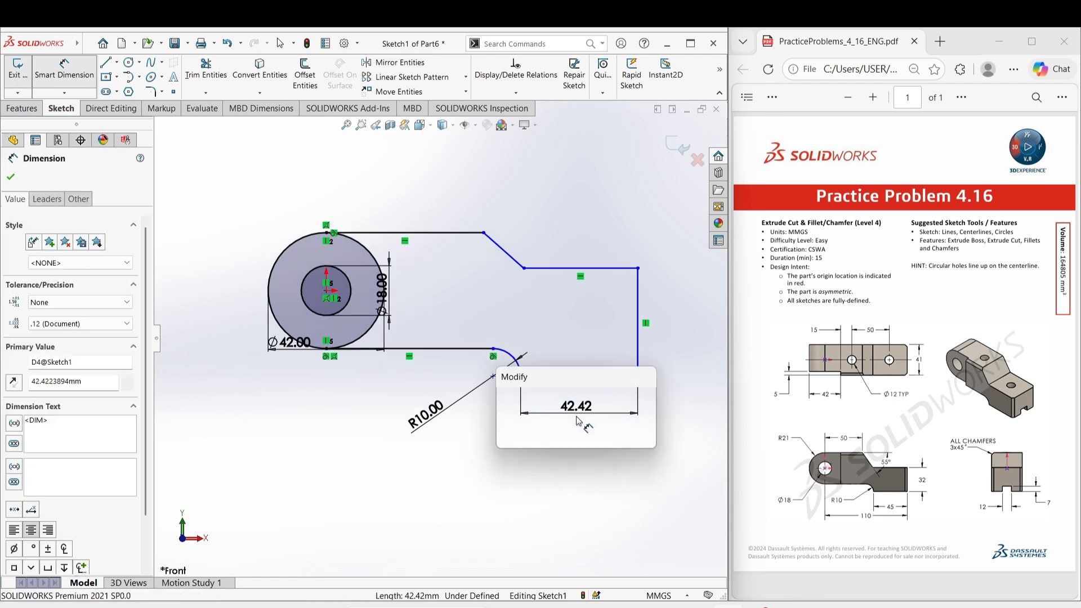
pyautogui.write('45')
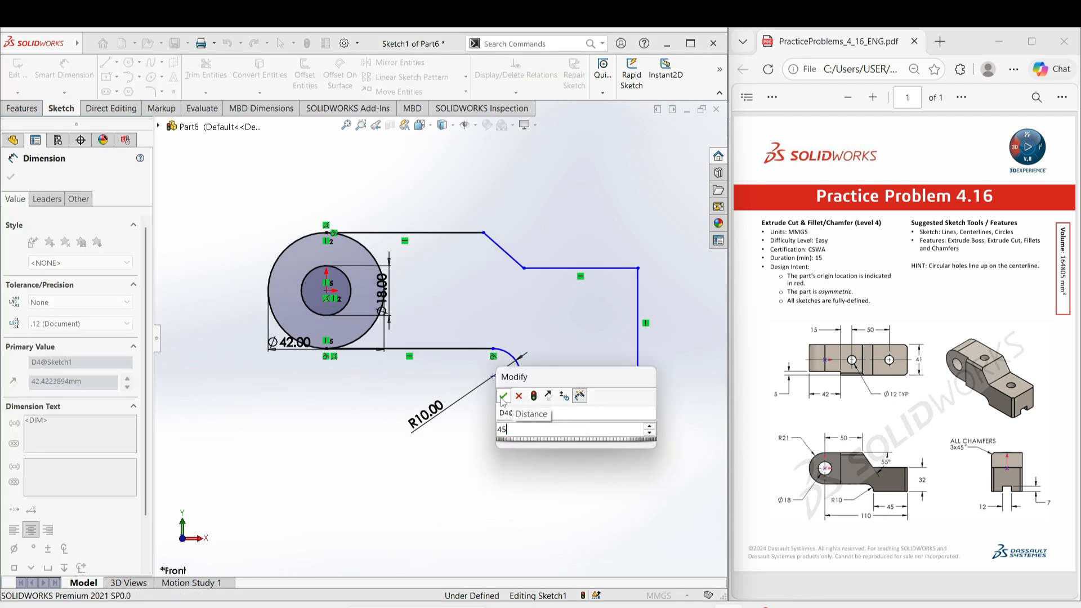
pyautogui.click(502, 396)
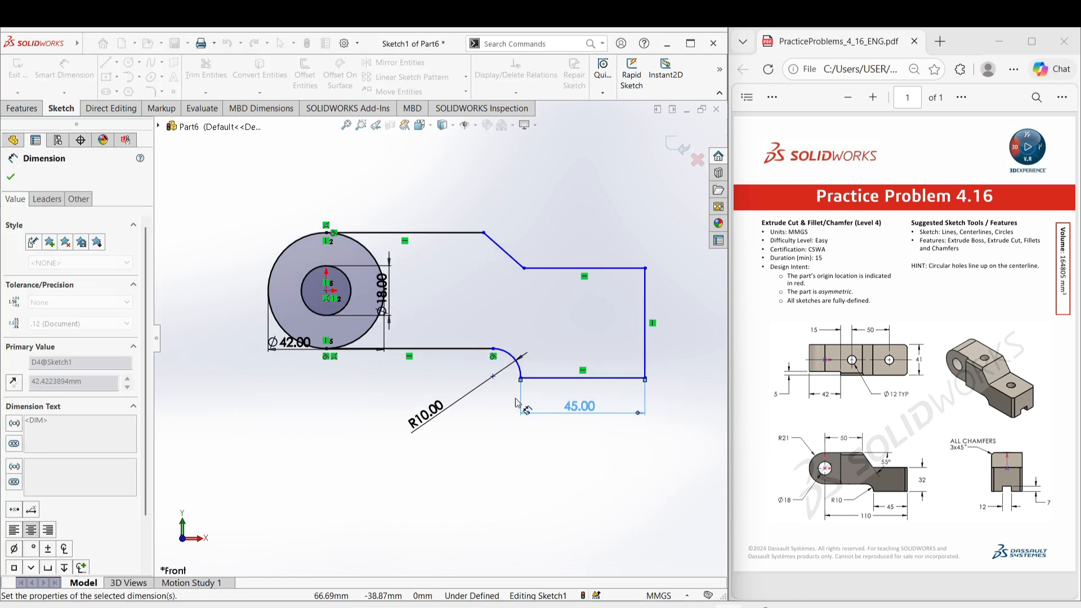
# Step: Set the horizontal distance from the inner circle's centre to the vertical end line to 110 mm
pyautogui.click(645, 358)
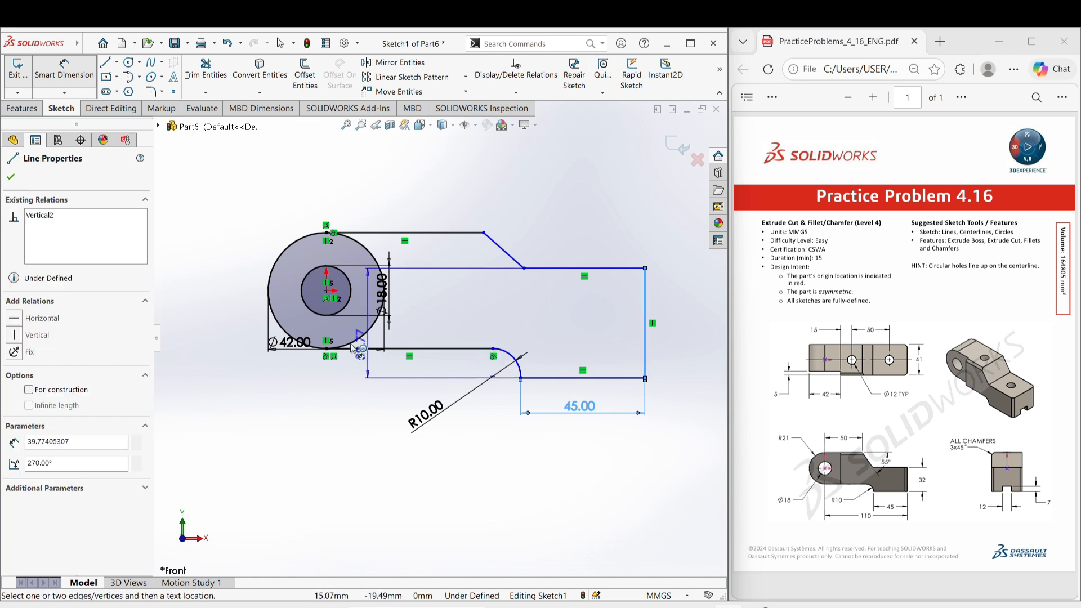
pyautogui.click(319, 319)
pyautogui.click(477, 502)
pyautogui.write('11')
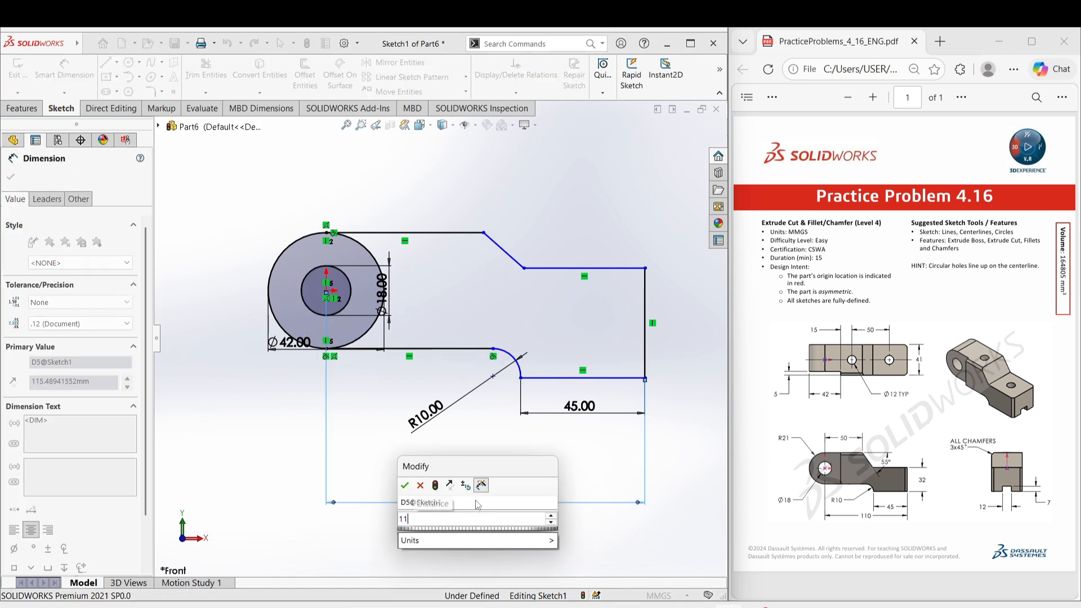
pyautogui.write('0')
pyautogui.press('Return')
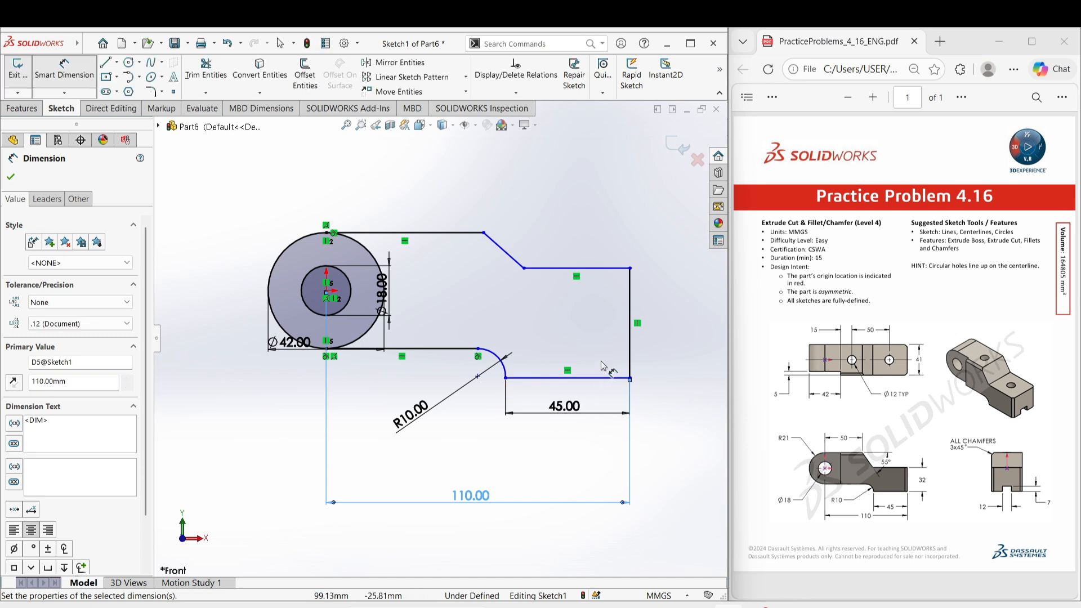
# Step: Dimension the vertical end line with a height of 32 mm
pyautogui.click(630, 356)
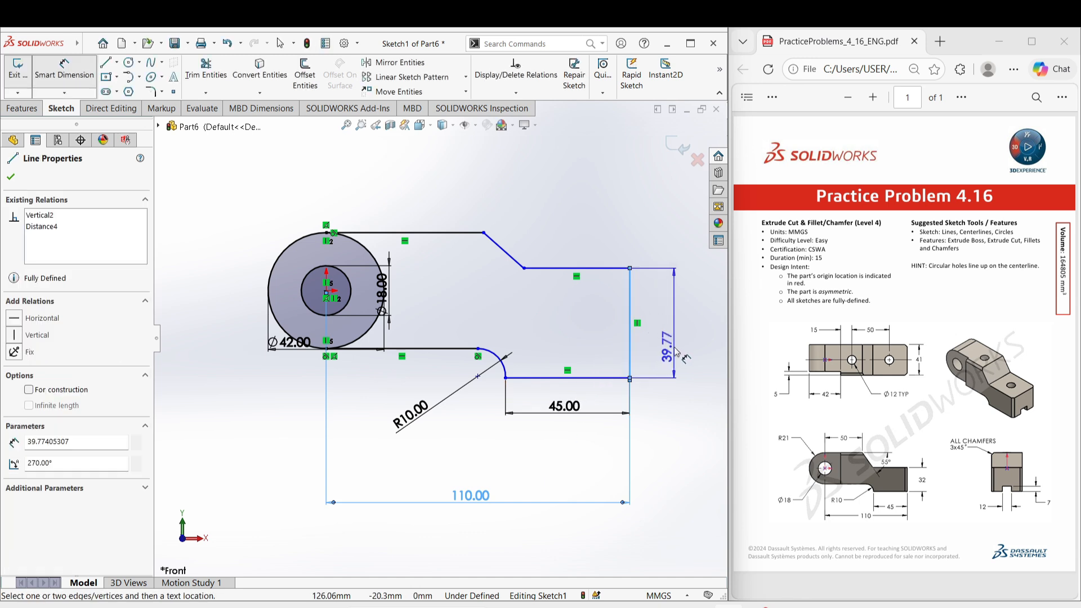
pyautogui.click(670, 345)
pyautogui.write('32')
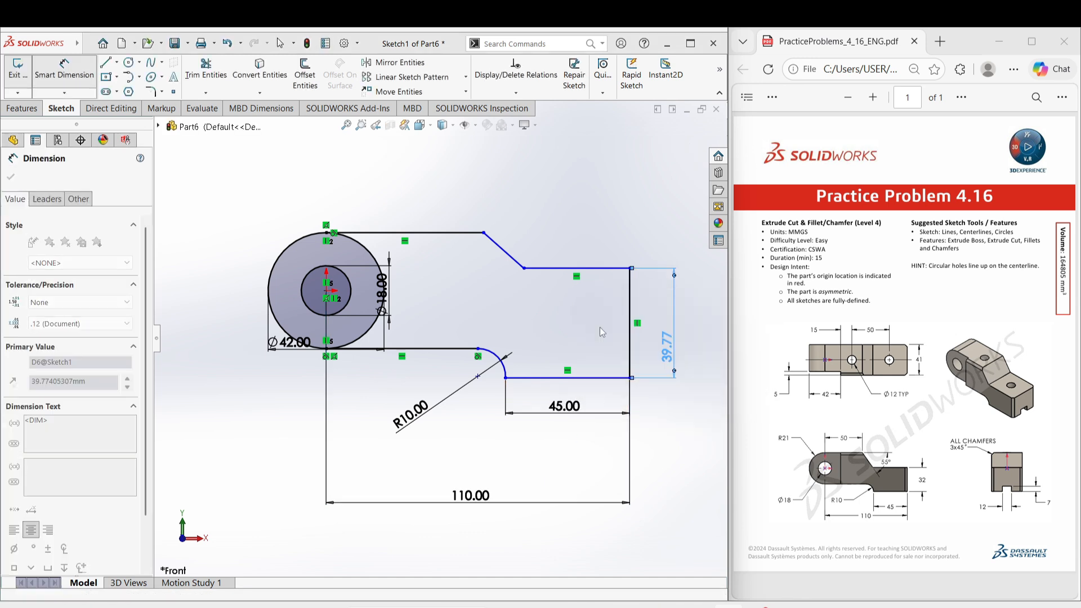
pyautogui.click(601, 328)
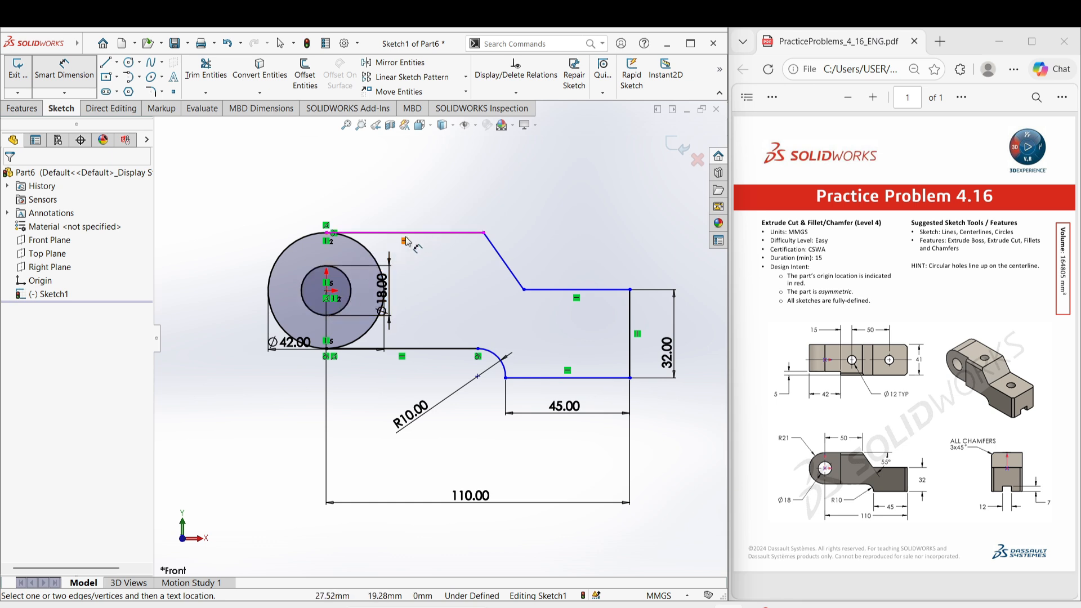
# Step: Set the horizontal distance from the inner circle's centre to the end of the upper horizontal line to 50 mm
pyautogui.click(352, 294)
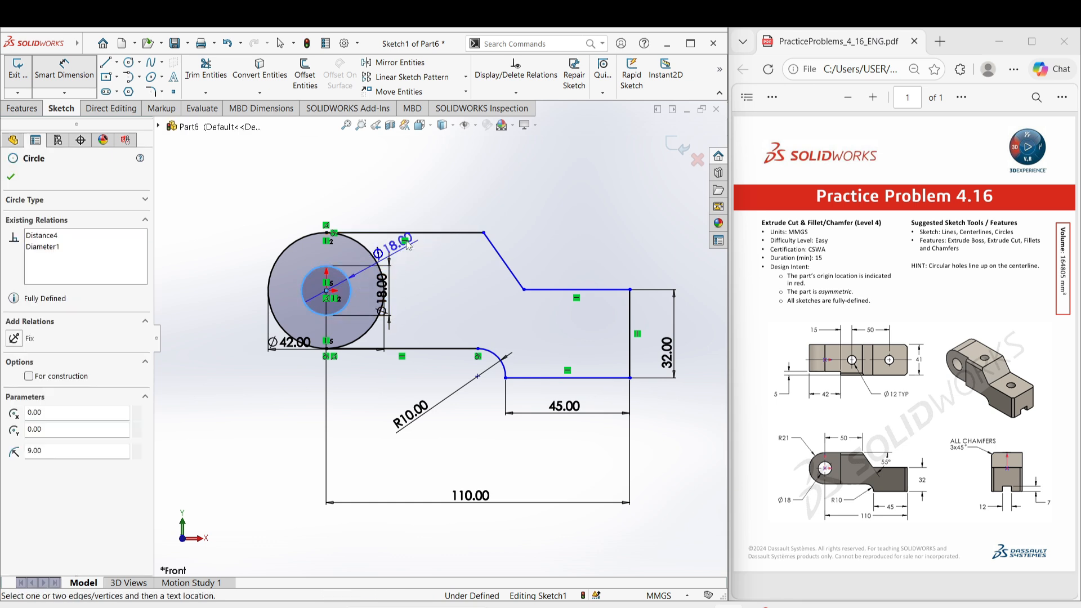
pyautogui.click(483, 232)
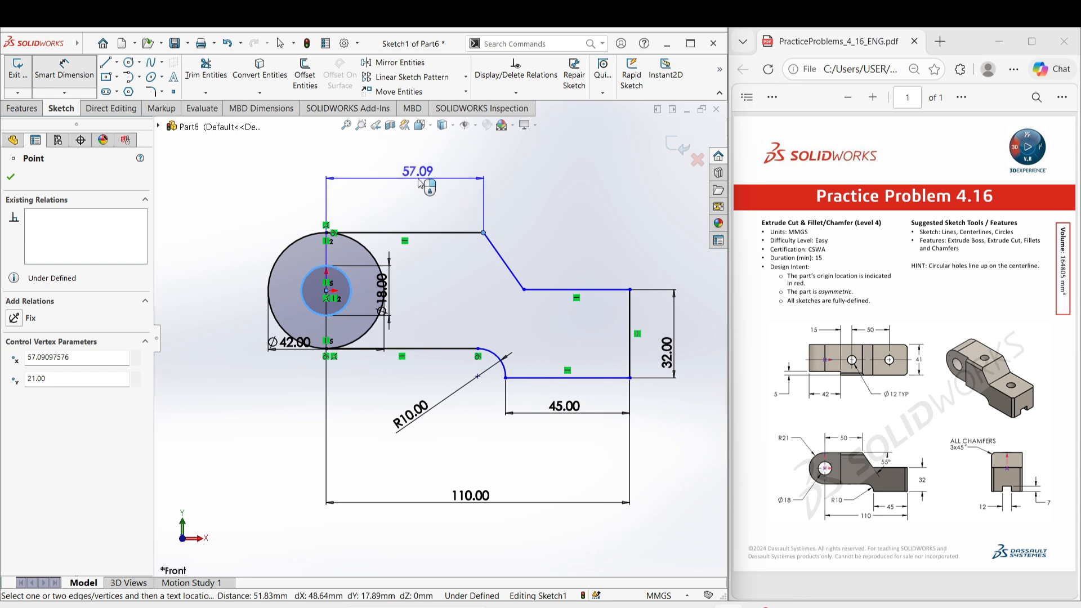
pyautogui.click(419, 179)
pyautogui.write('5')
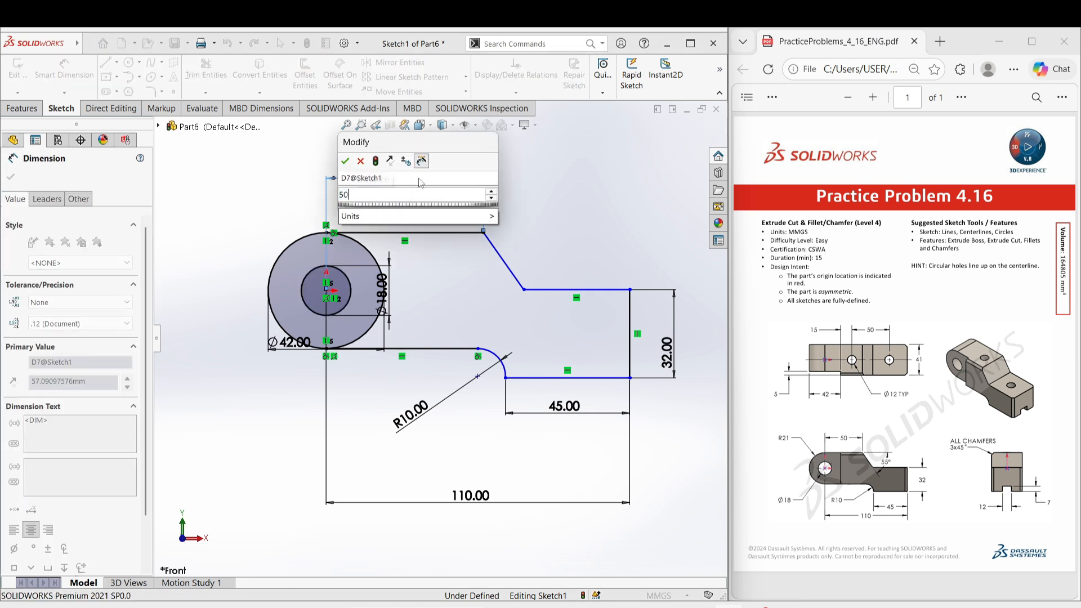
pyautogui.write('0')
pyautogui.press('Return')
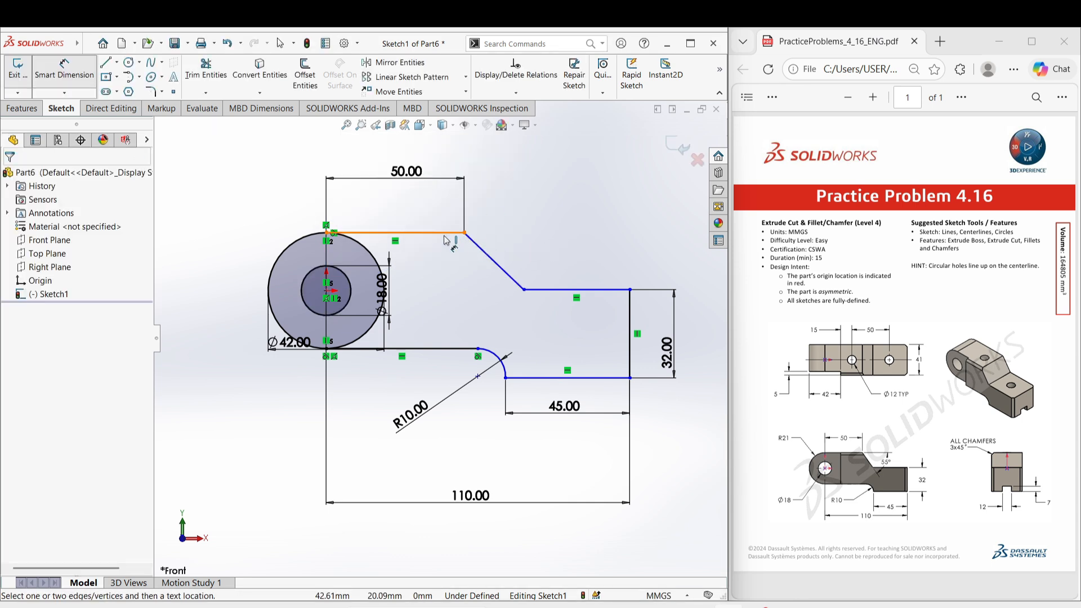
# Step: Dimension the angle between the upper horizontal line and the sloped line as 55°
pyautogui.click(446, 239)
pyautogui.click(495, 262)
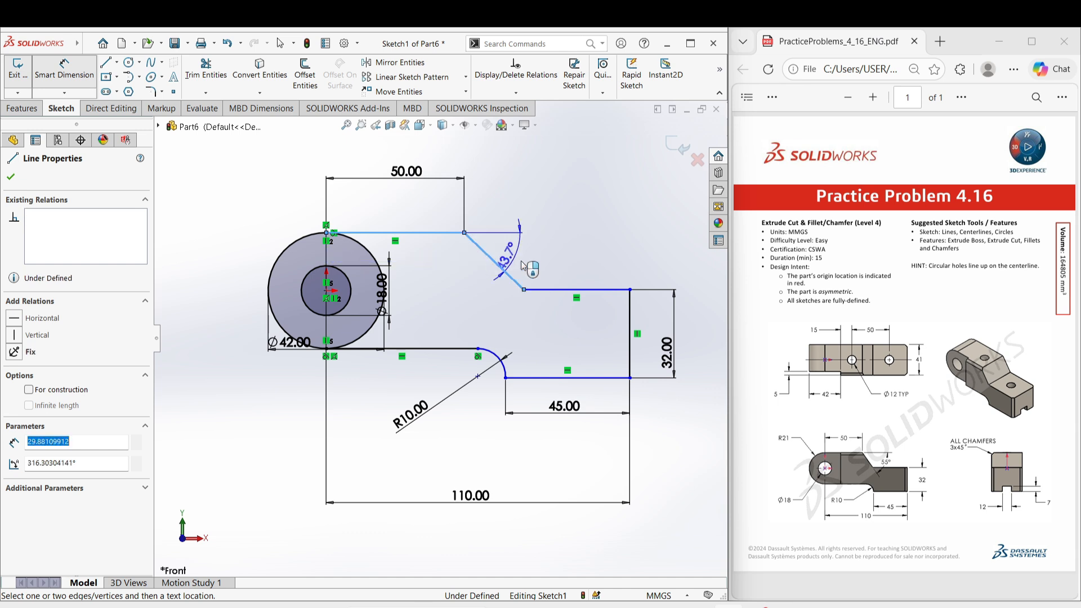
pyautogui.click(575, 274)
pyautogui.write('55')
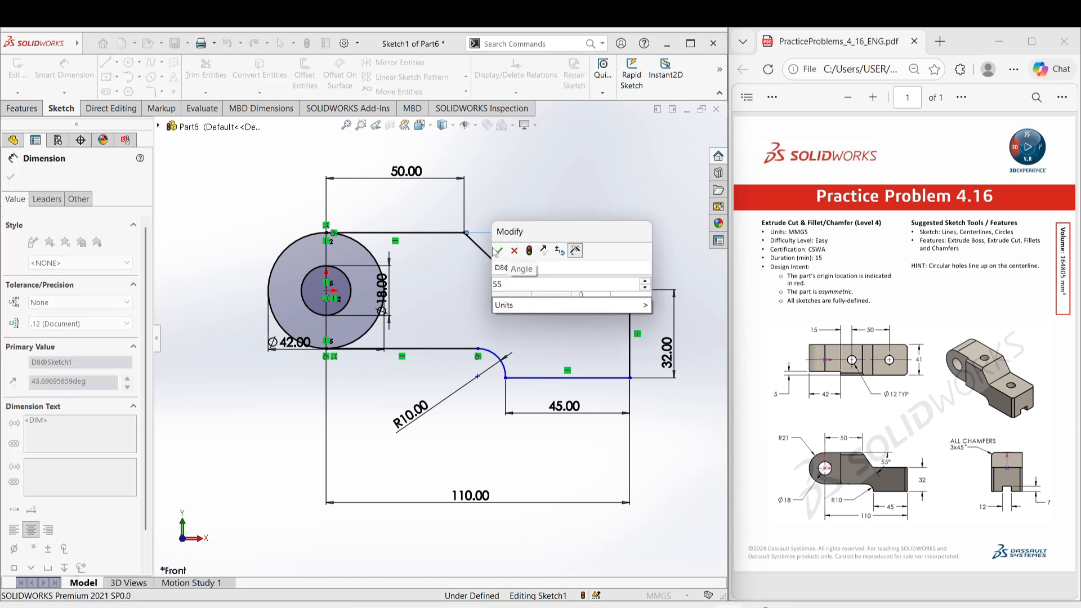
pyautogui.click(497, 251)
pyautogui.click(618, 209)
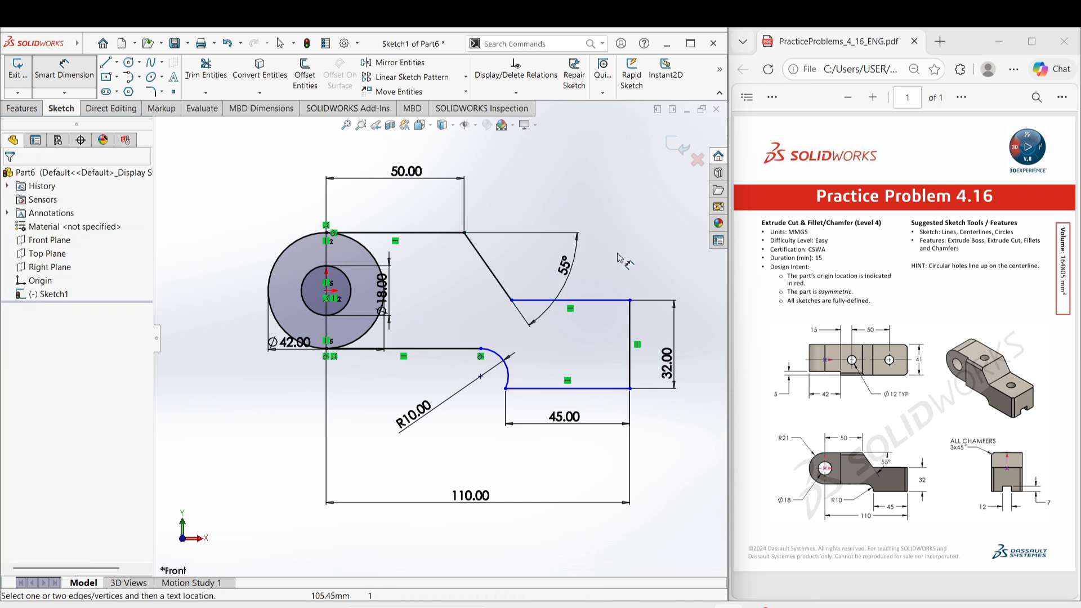
pyautogui.scroll(-2, 602, 318)
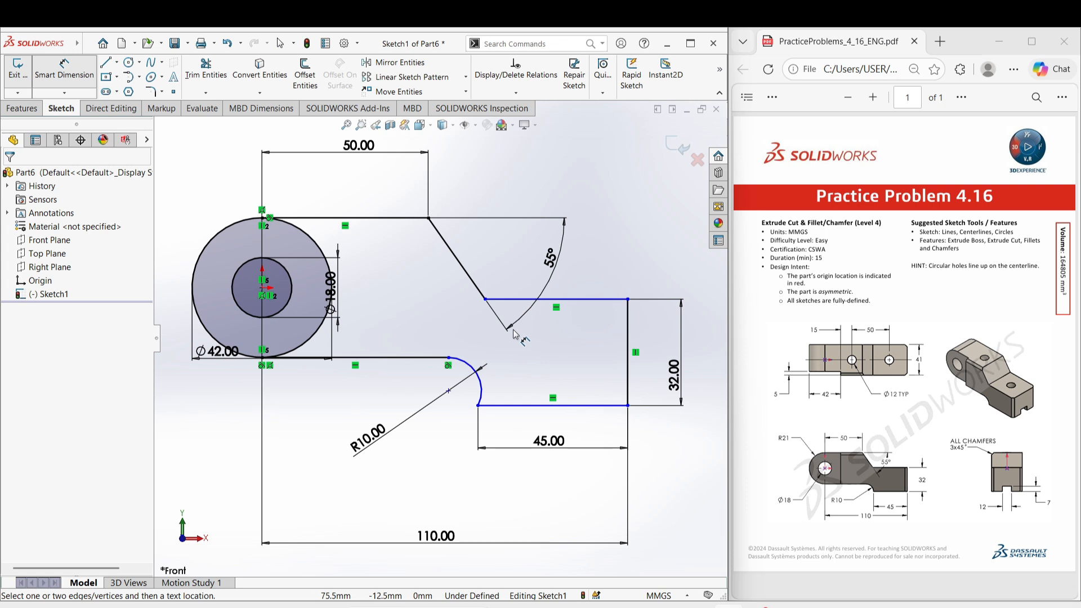
pyautogui.press('Escape')
# Step: Try a tangent relation between the R10 arc and the stepped end's bottom line, and undo it
pyautogui.click(480, 398)
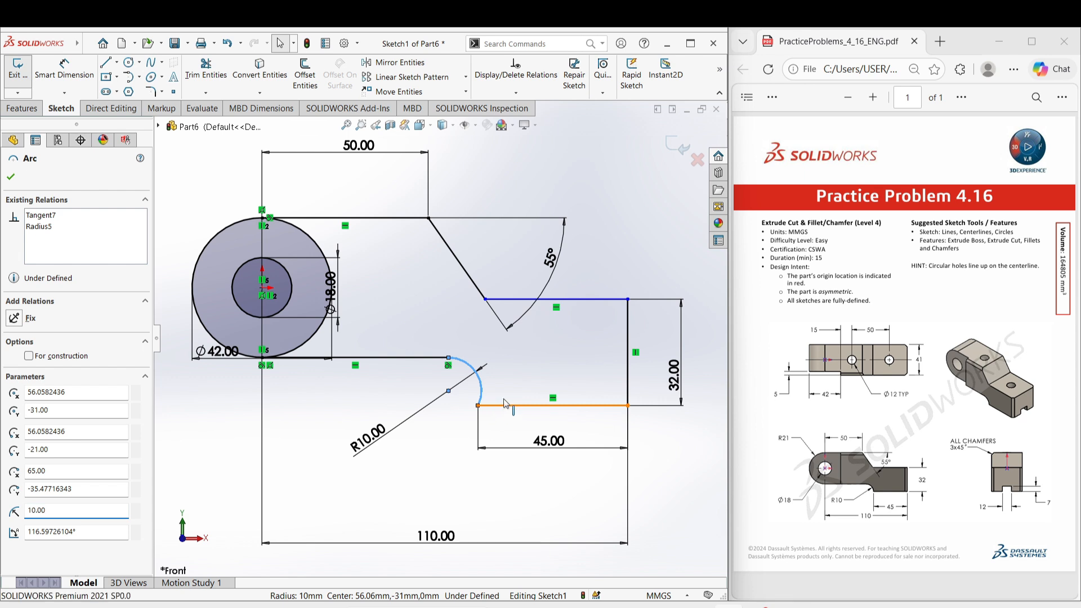
pyautogui.keyDown('ctrl'); pyautogui.click(505, 403); pyautogui.keyUp('ctrl')
pyautogui.click(532, 363)
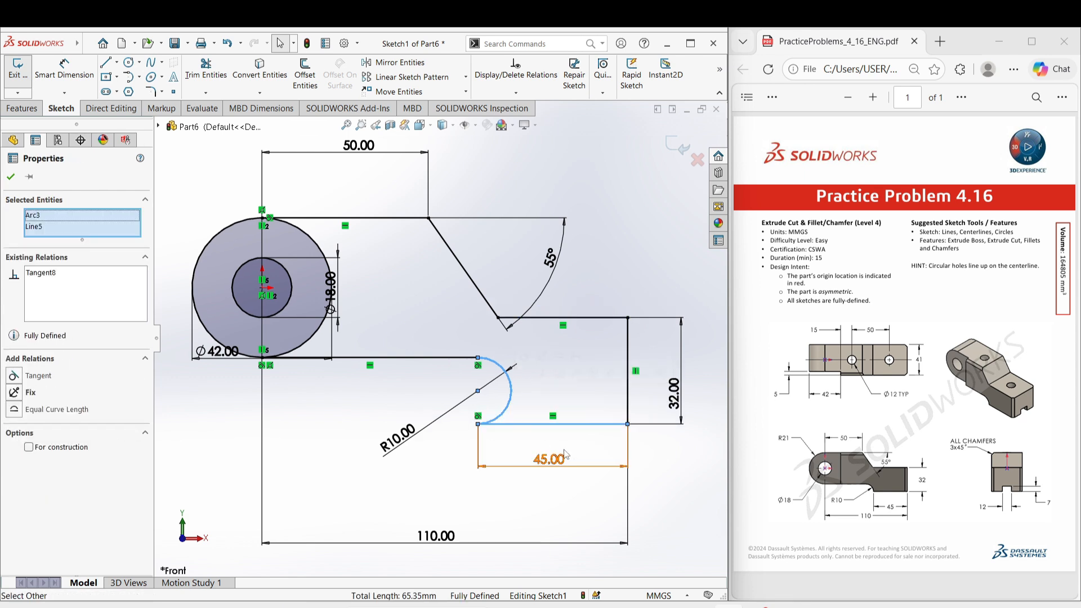
pyautogui.click(579, 443)
pyautogui.hotkey('ctrl', 'z')
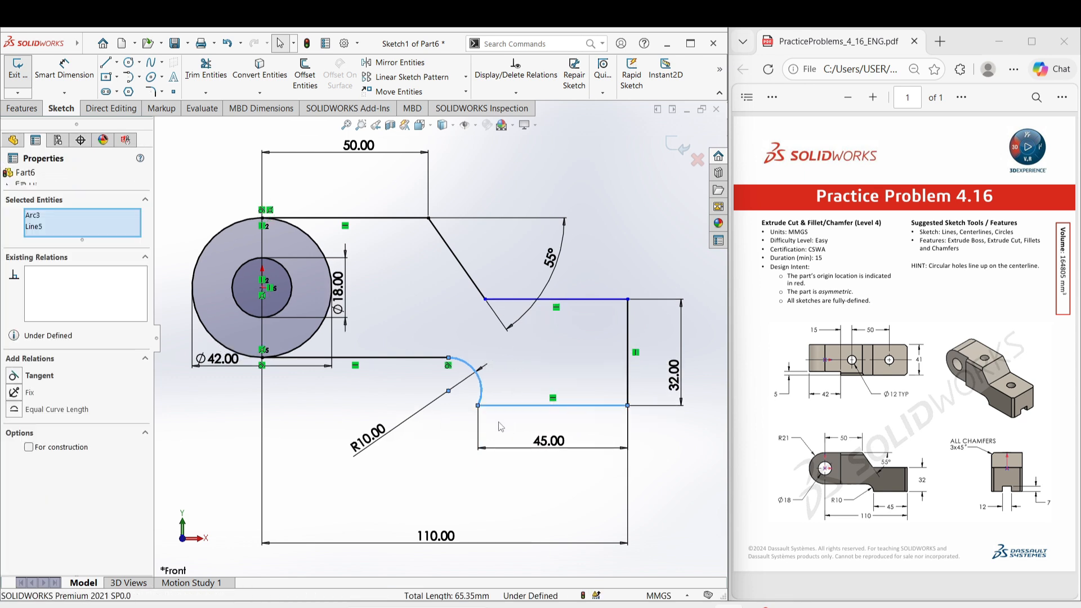
# Step: Move the R10 arc's lower endpoint level with the arc centre and add a horizontal relation between these two points
pyautogui.click(478, 405)
pyautogui.moveTo(490, 411); pyautogui.dragTo(513, 398)
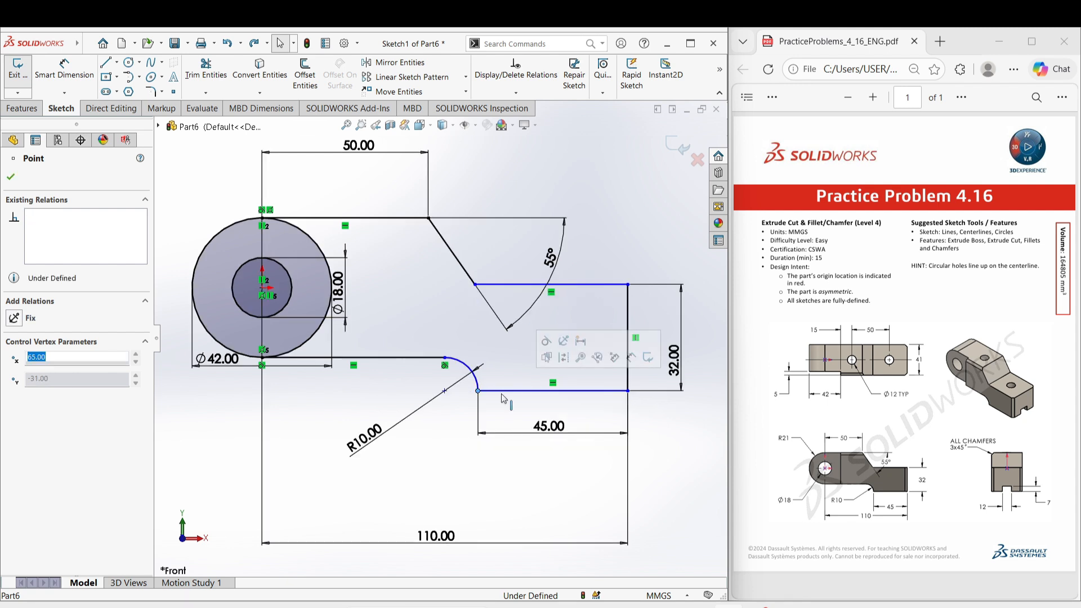
pyautogui.click(445, 393)
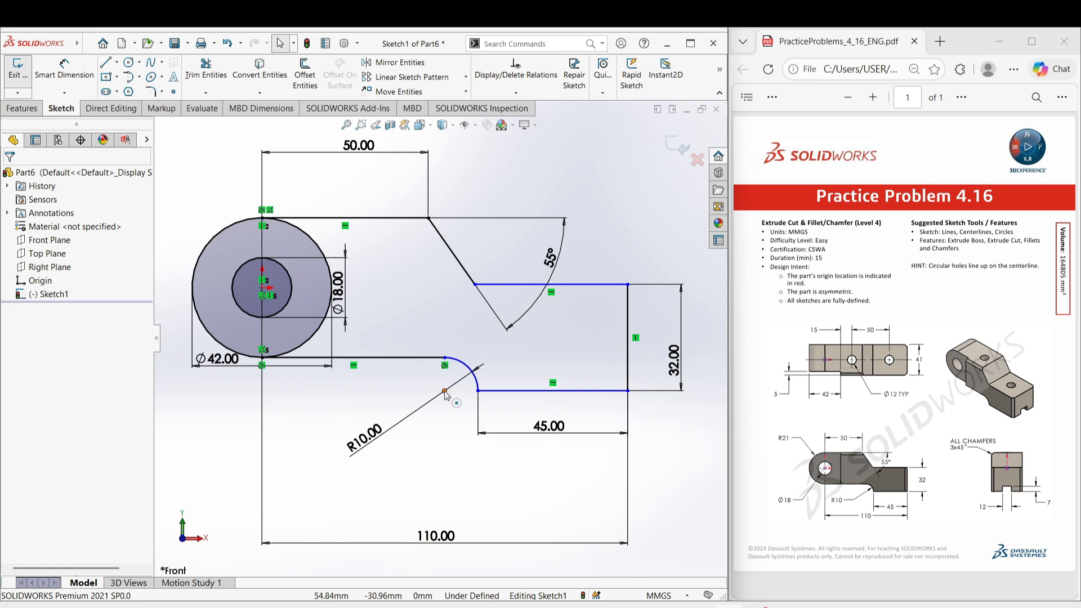
pyautogui.keyDown('ctrl'); pyautogui.click(478, 392); pyautogui.keyUp('ctrl')
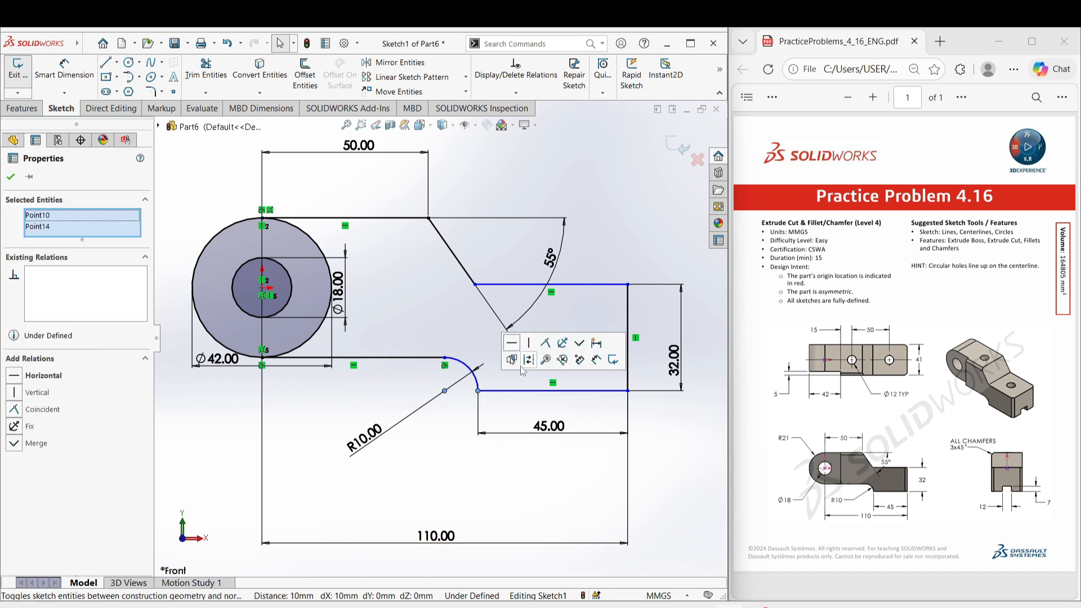
pyautogui.click(521, 361)
pyautogui.click(652, 469)
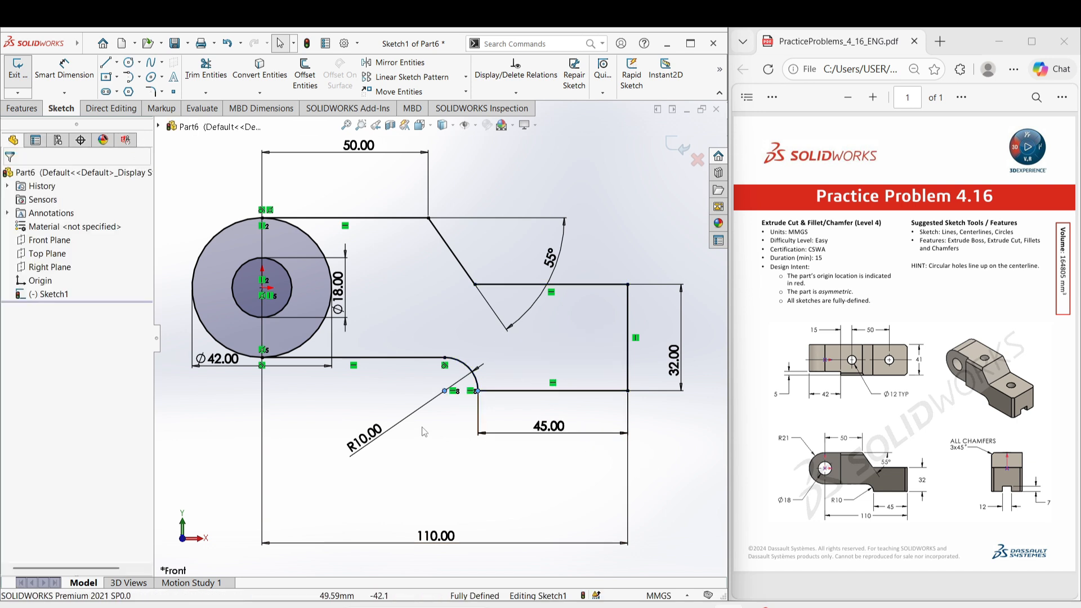
# Step: Trim away the half of the 42 mm circle that lies inside the profile
pyautogui.scroll(3, 410, 411)
pyautogui.moveTo(230, 373); pyautogui.dragTo(193, 446, button='right')
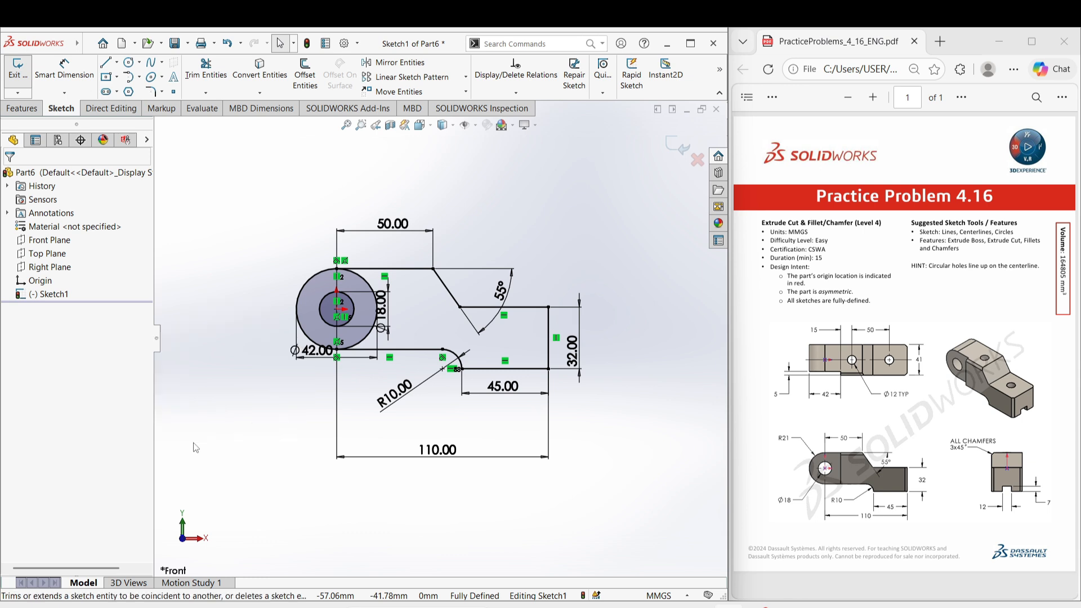
pyautogui.scroll(2, 332, 306)
pyautogui.scroll(2, 370, 325)
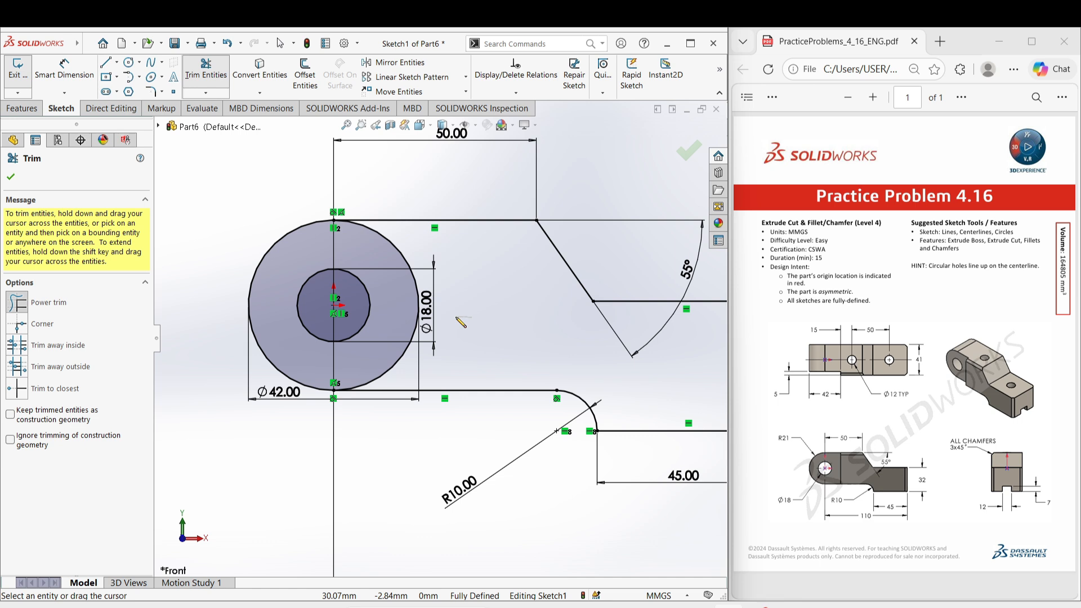
pyautogui.moveTo(412, 319); pyautogui.dragTo(404, 318)
pyautogui.scroll(-4, 390, 361)
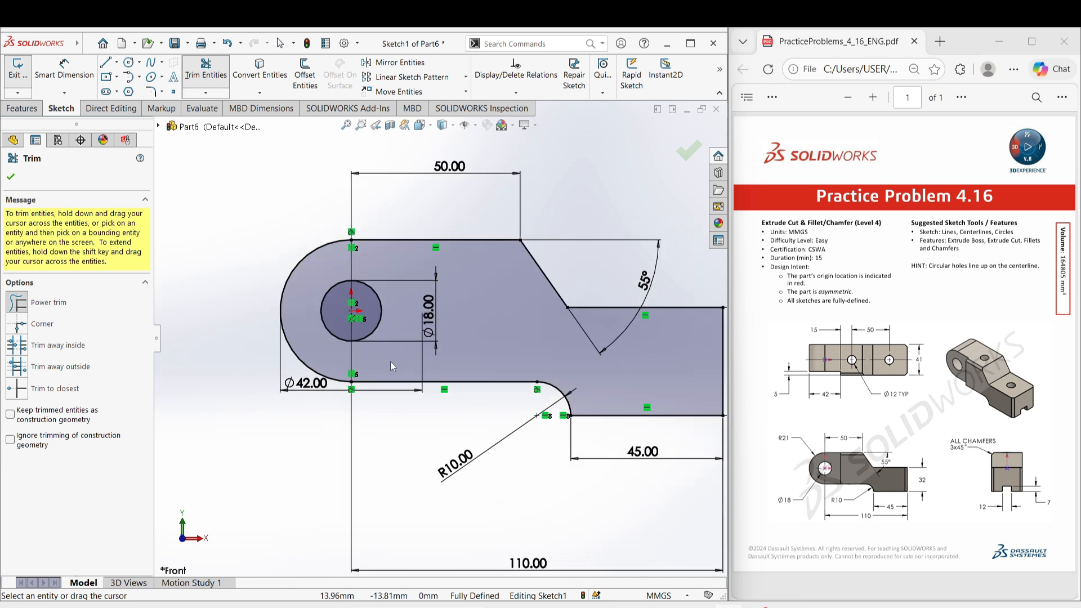
pyautogui.click(11, 178)
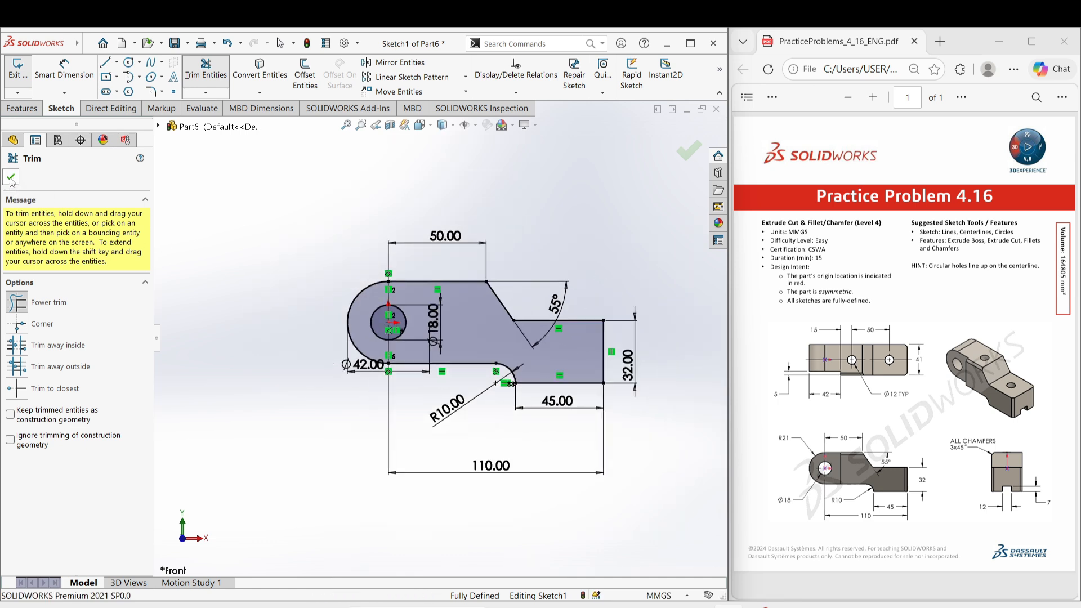
# Step: Extrude the profile as a boss with the Mid Plane end condition and a depth of 41 mm
pyautogui.click(22, 109)
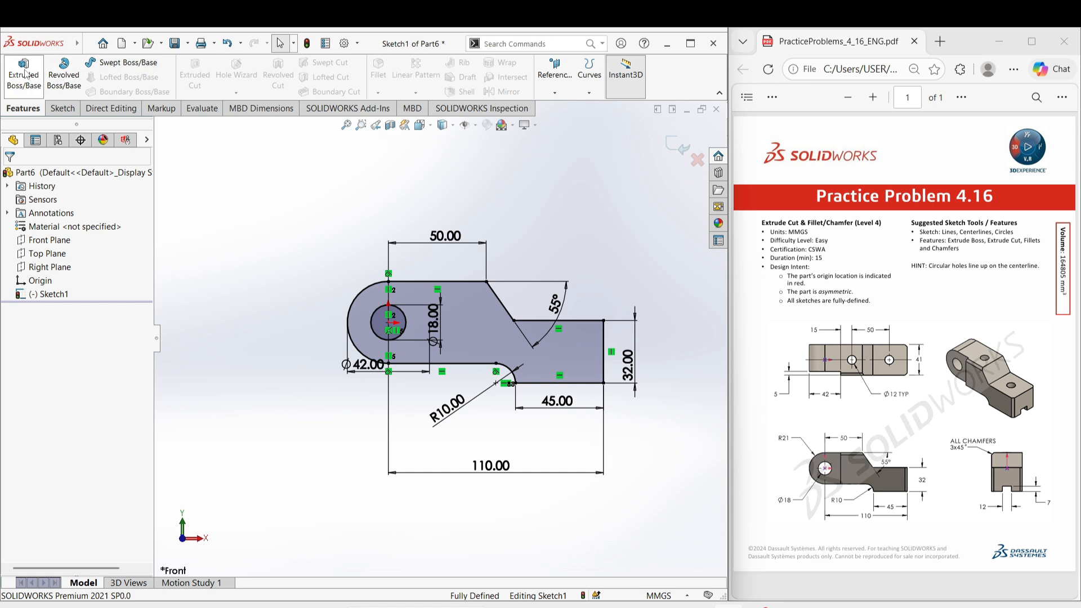
pyautogui.click(24, 73)
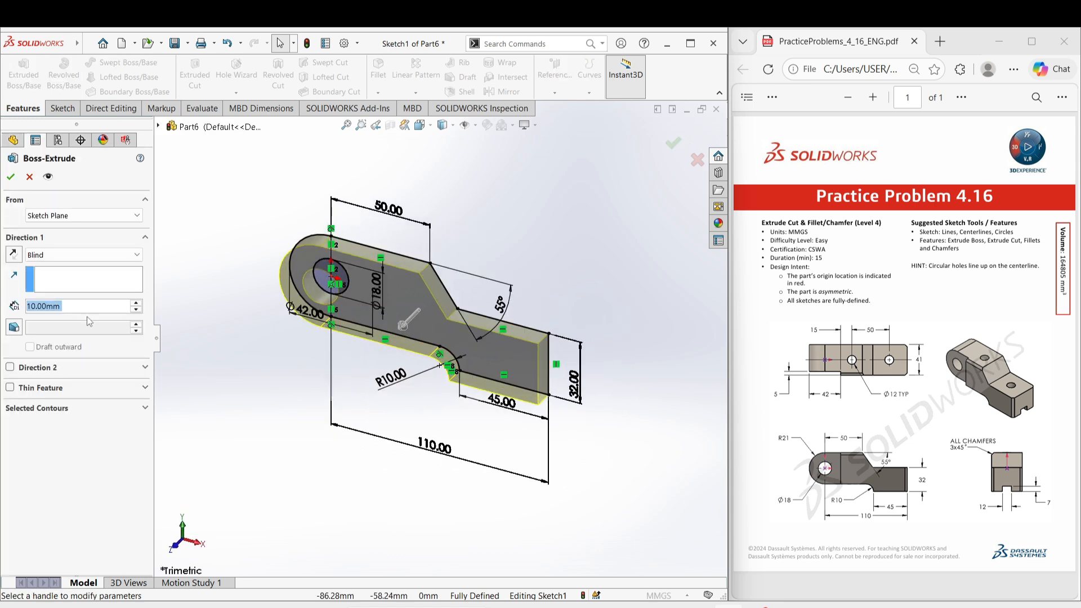
pyautogui.click(61, 257)
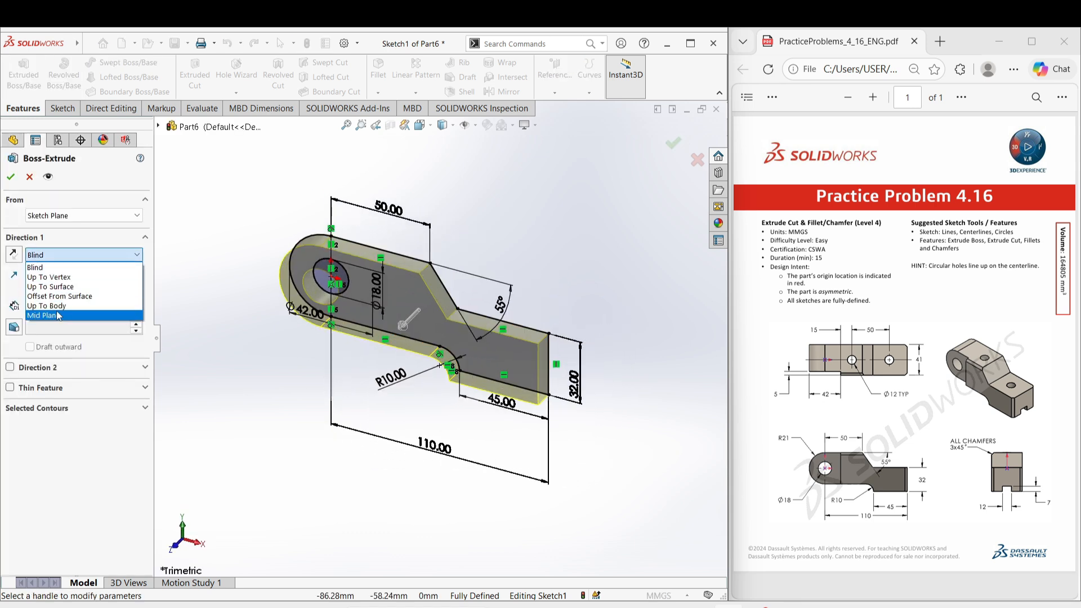
pyautogui.click(56, 319)
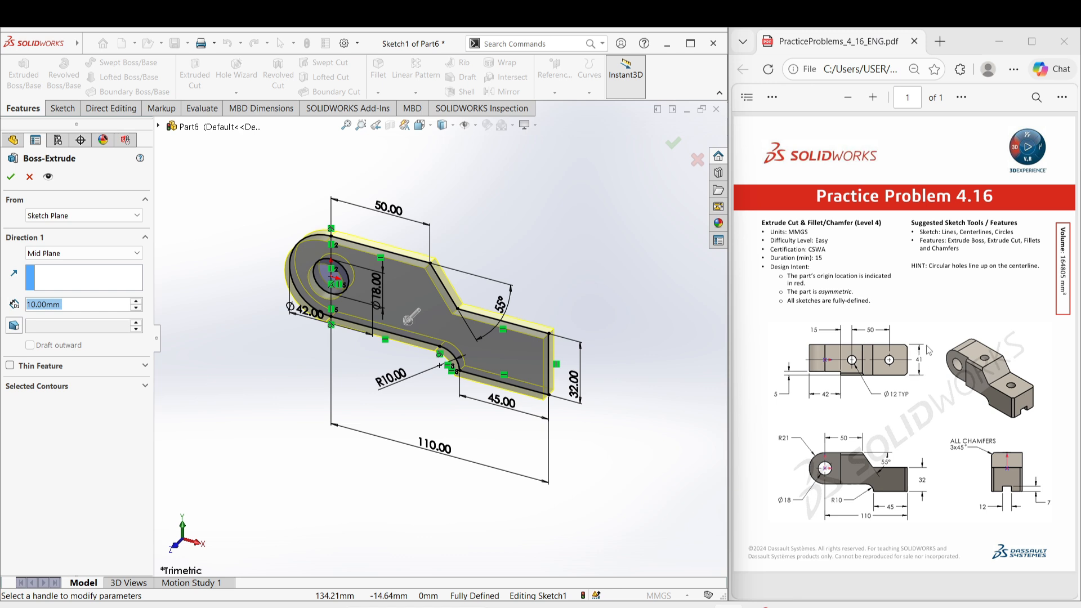
pyautogui.write('41')
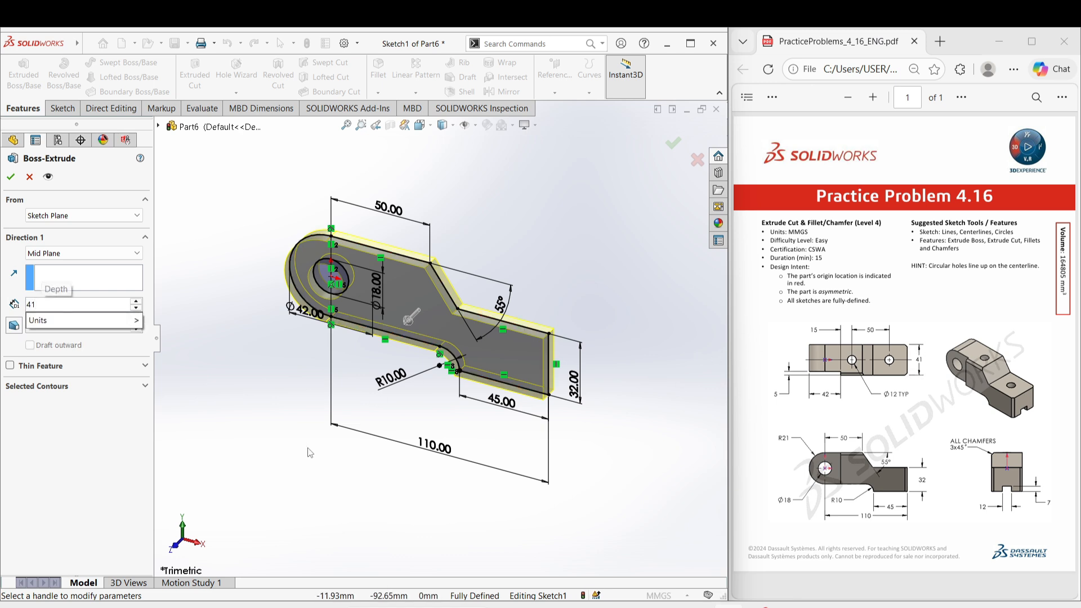
pyautogui.press('Return')
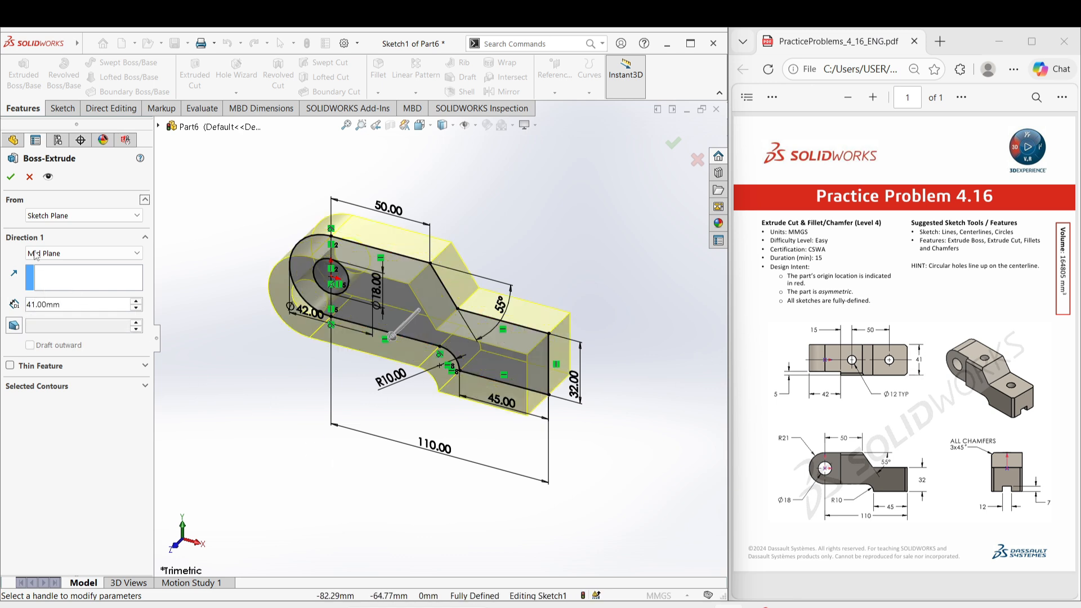
pyautogui.click(10, 178)
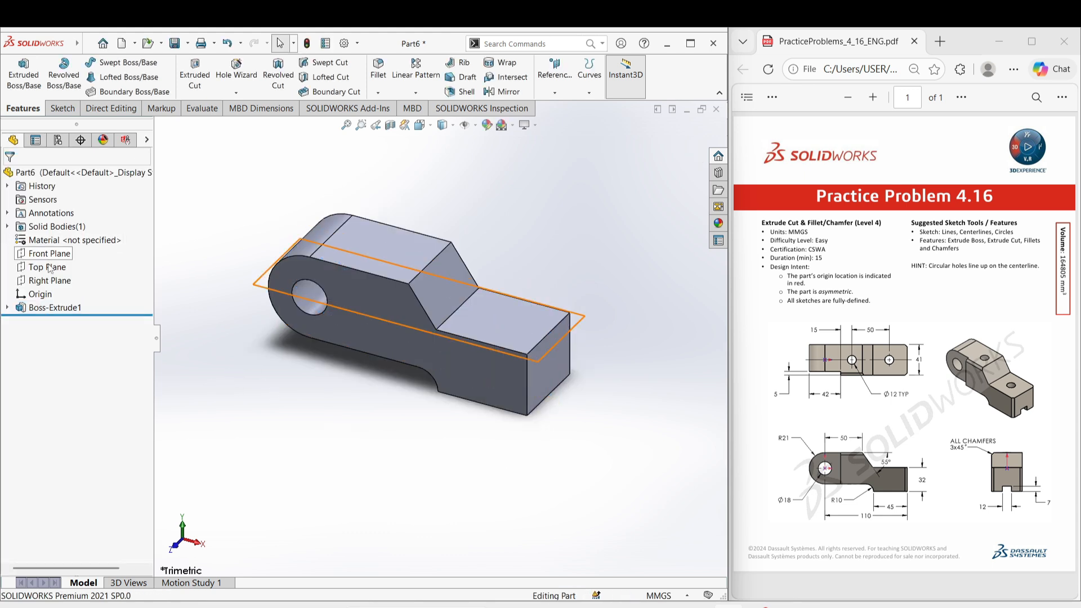
# Step: Sketch a horizontal construction line about 116 mm long from the origin past the stepped end on the Top Plane
pyautogui.click(44, 267)
pyautogui.click(57, 248)
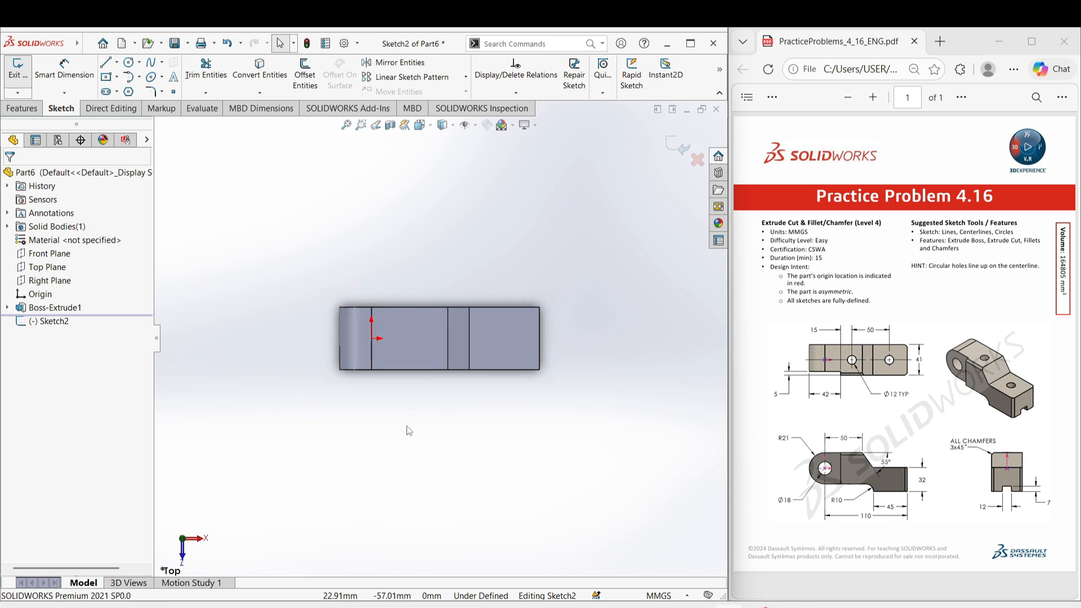
pyautogui.moveTo(405, 426); pyautogui.dragTo(396, 383, button='right')
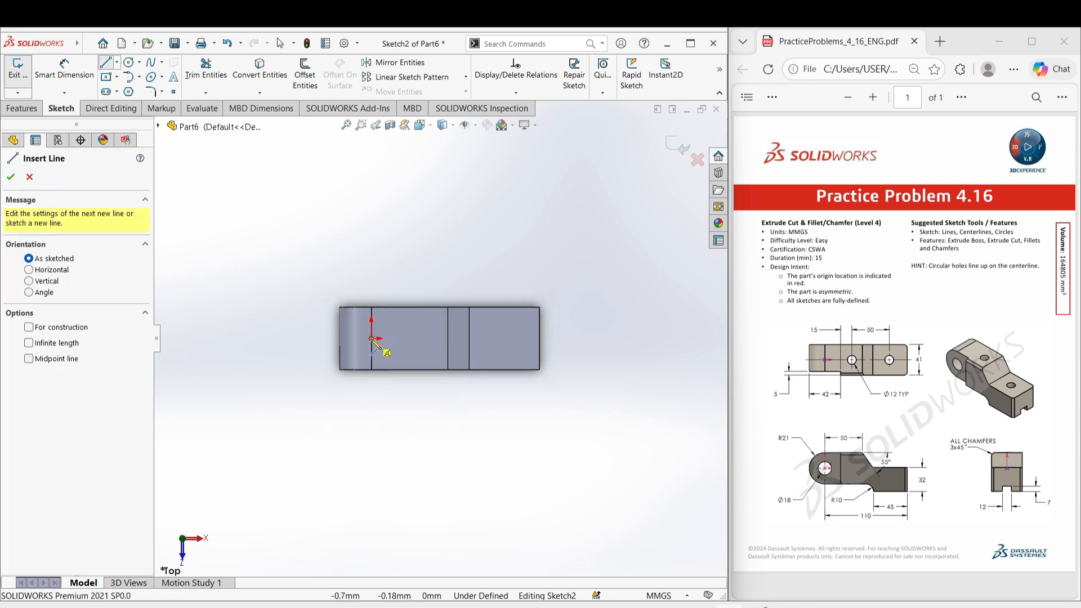
pyautogui.click(371, 338)
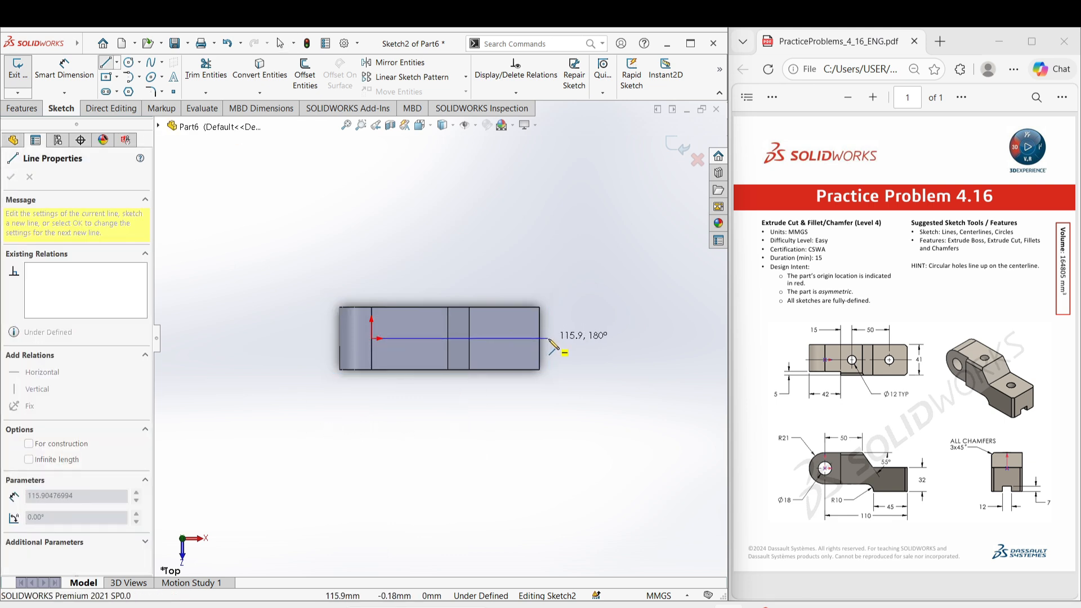
pyautogui.click(550, 339)
pyautogui.rightClick(551, 339)
pyautogui.click(569, 348)
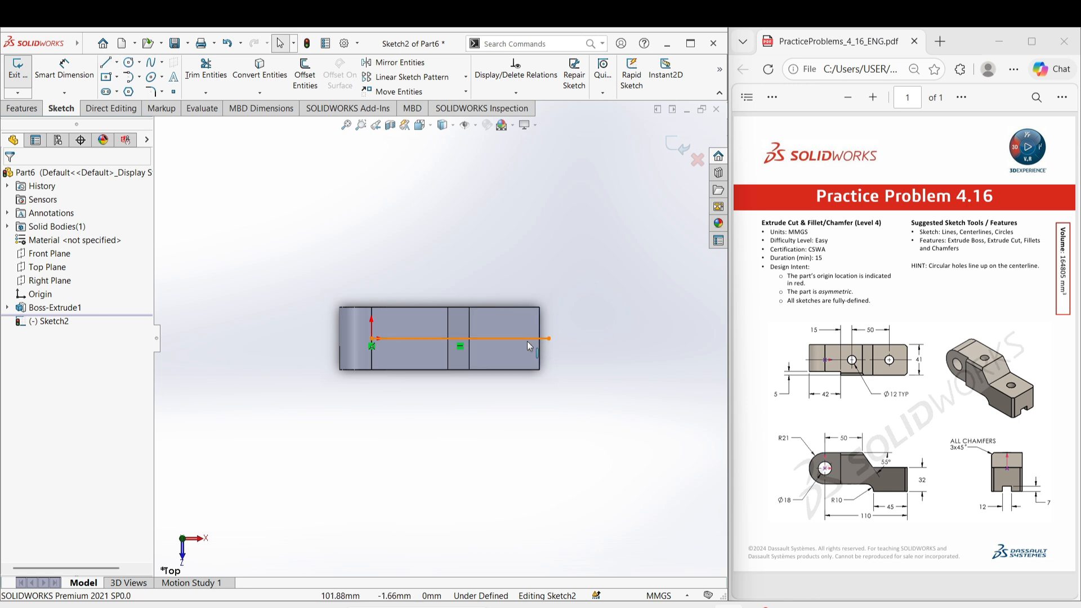
pyautogui.click(526, 340)
pyautogui.click(577, 308)
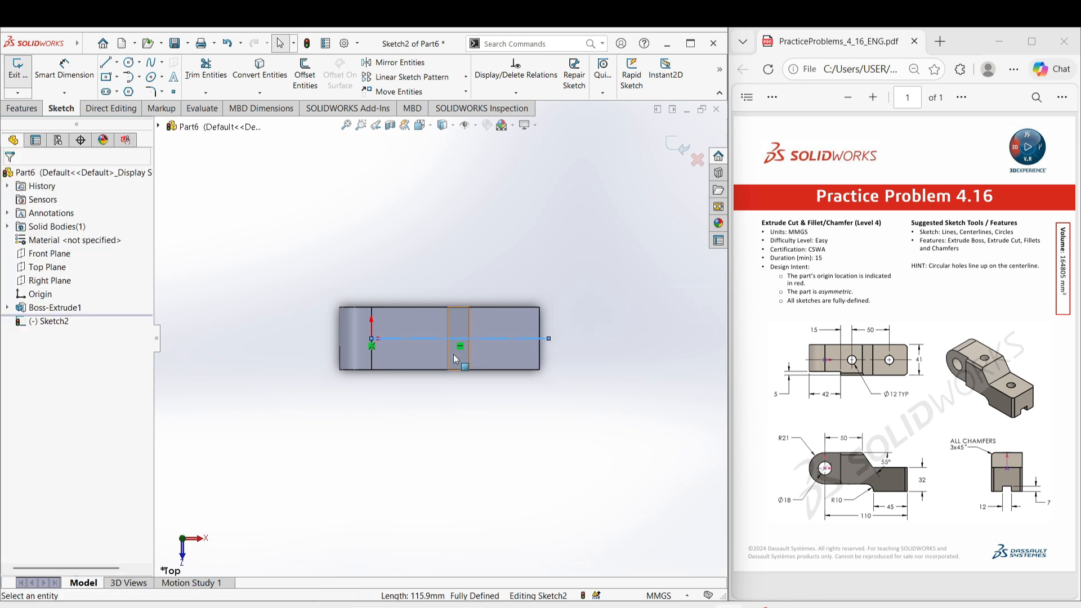
# Step: Sketch two circles centred on the construction line, about 30 mm and 77 mm from the origin
pyautogui.scroll(-3, 454, 358)
pyautogui.moveTo(429, 434); pyautogui.dragTo(519, 419, button='right')
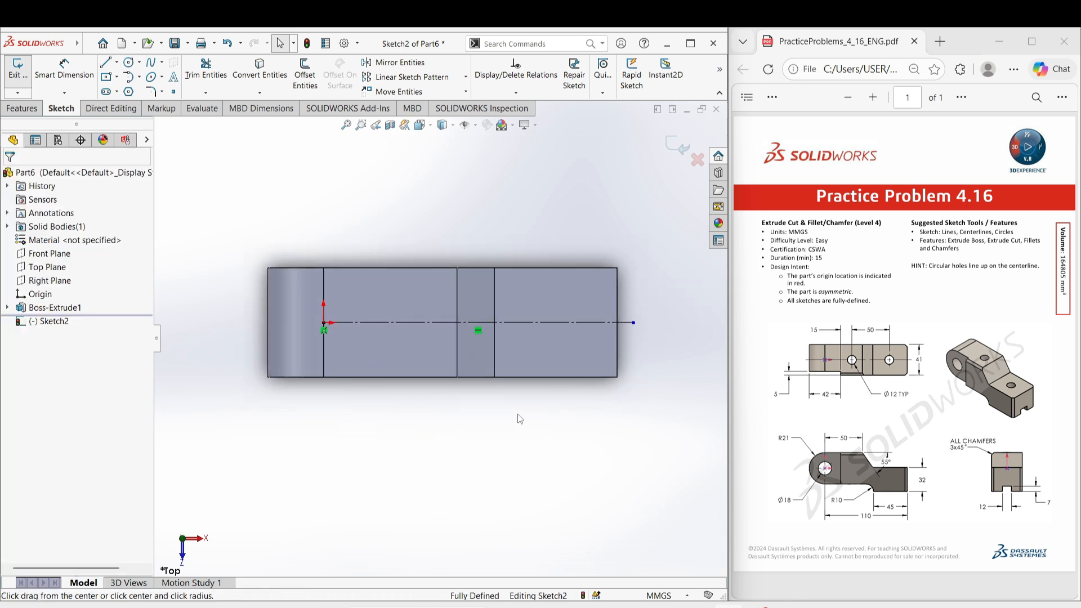
pyautogui.click(402, 322)
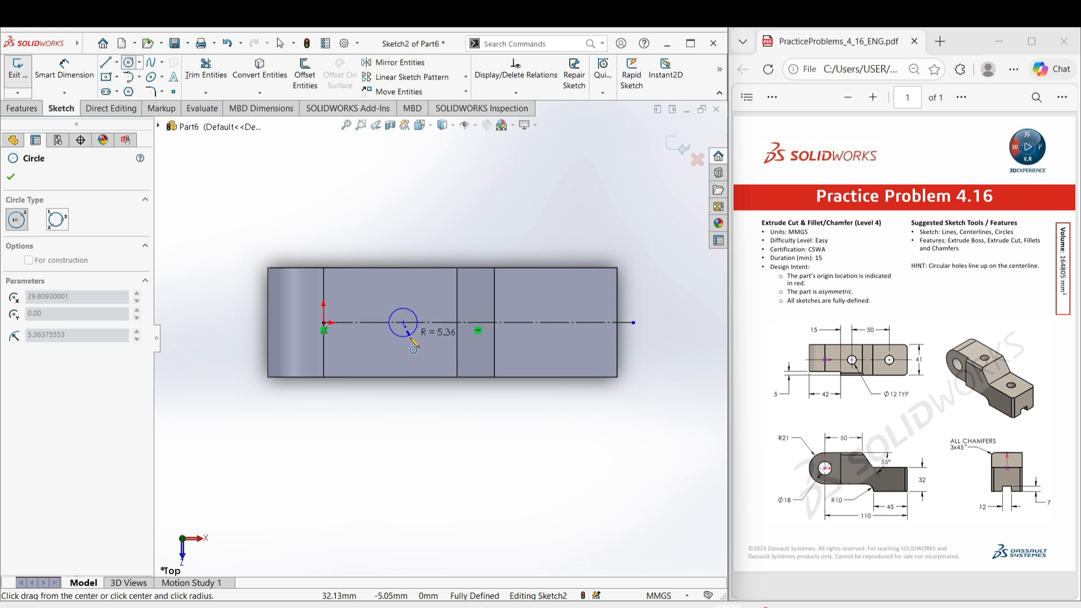
pyautogui.click(411, 345)
pyautogui.click(529, 322)
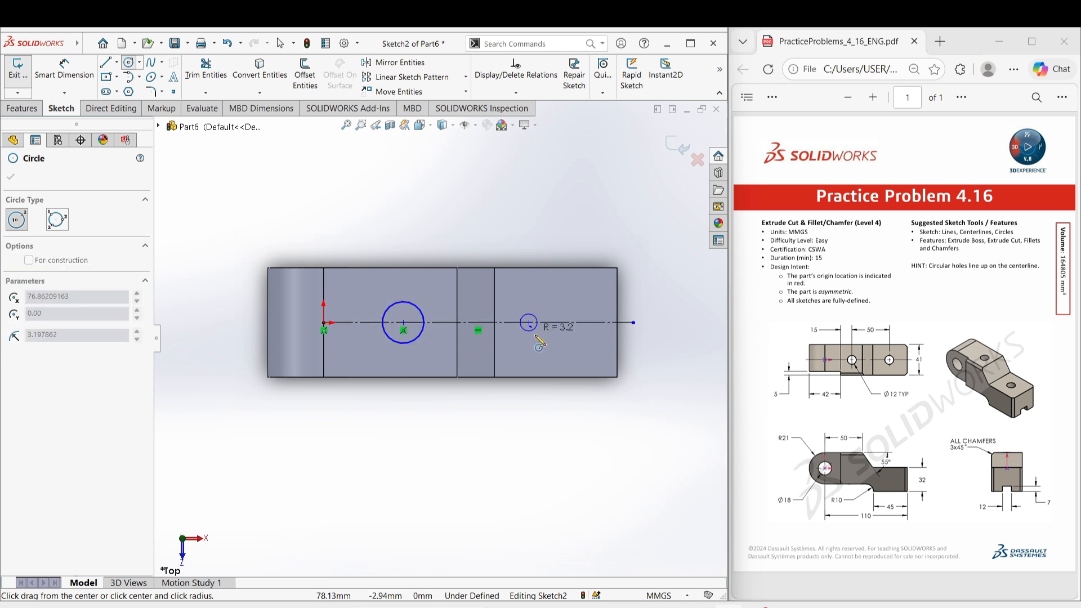
pyautogui.click(540, 346)
# Step: Dimension the centre distance between the two circles on the construction line as 50 mm
pyautogui.moveTo(538, 428); pyautogui.dragTo(524, 337, button='right')
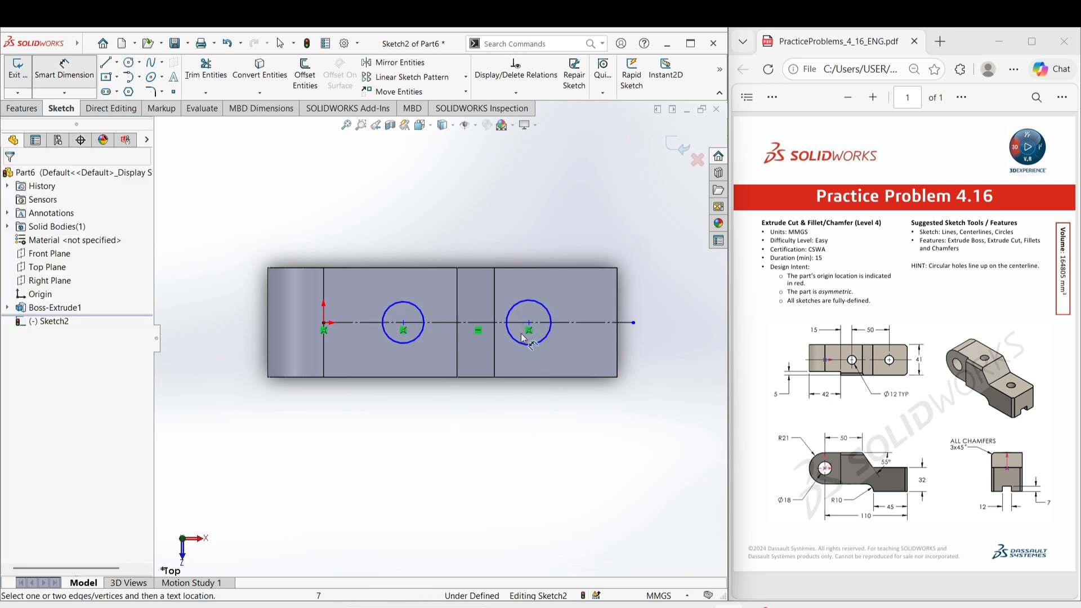
pyautogui.click(518, 345)
pyautogui.click(414, 340)
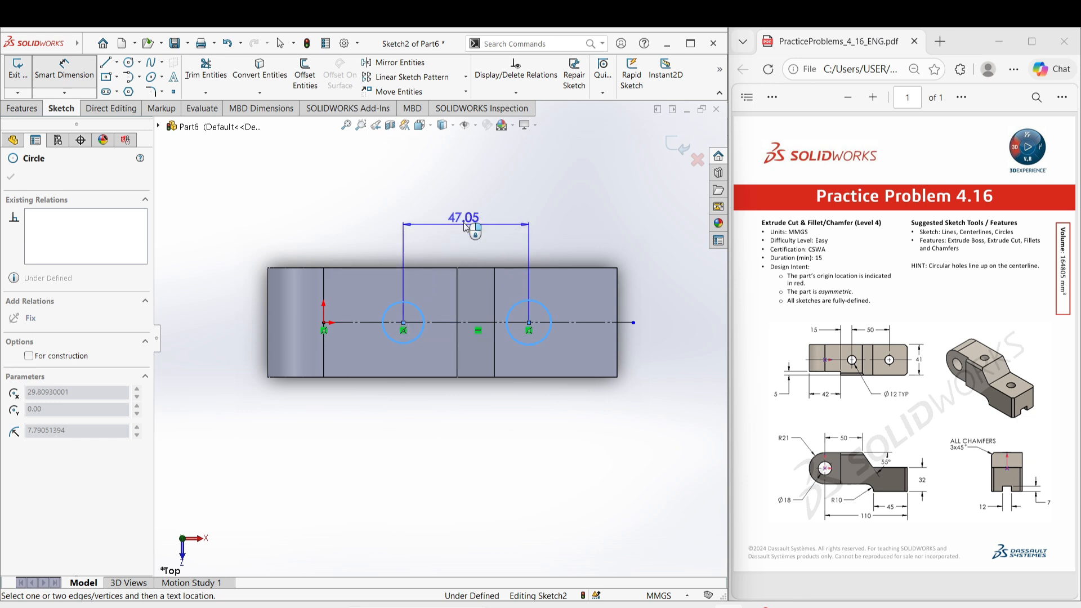
pyautogui.click(464, 222)
pyautogui.write('50')
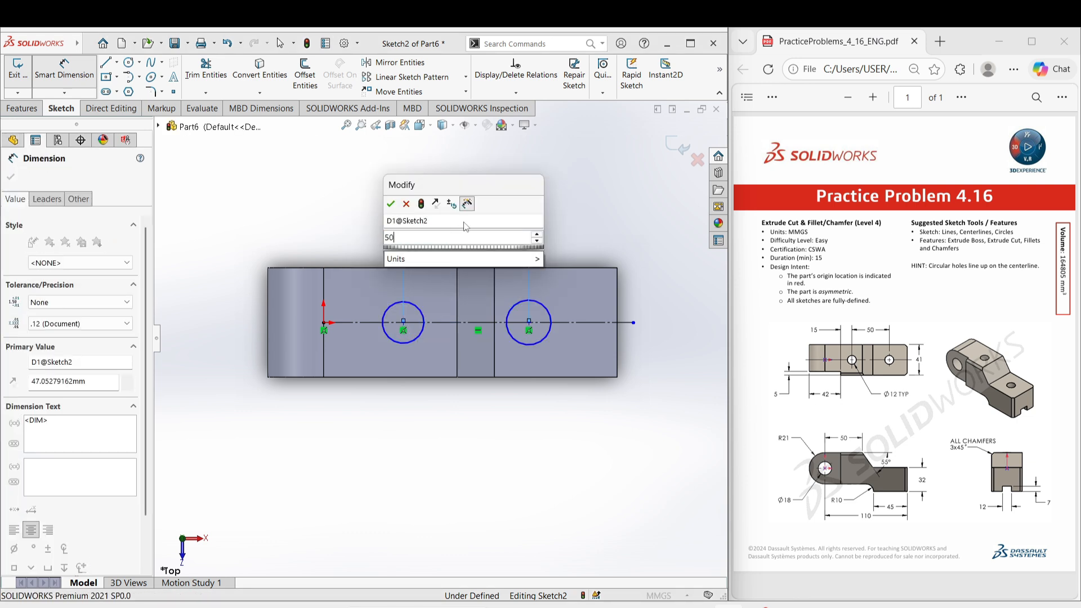
pyautogui.press('Return')
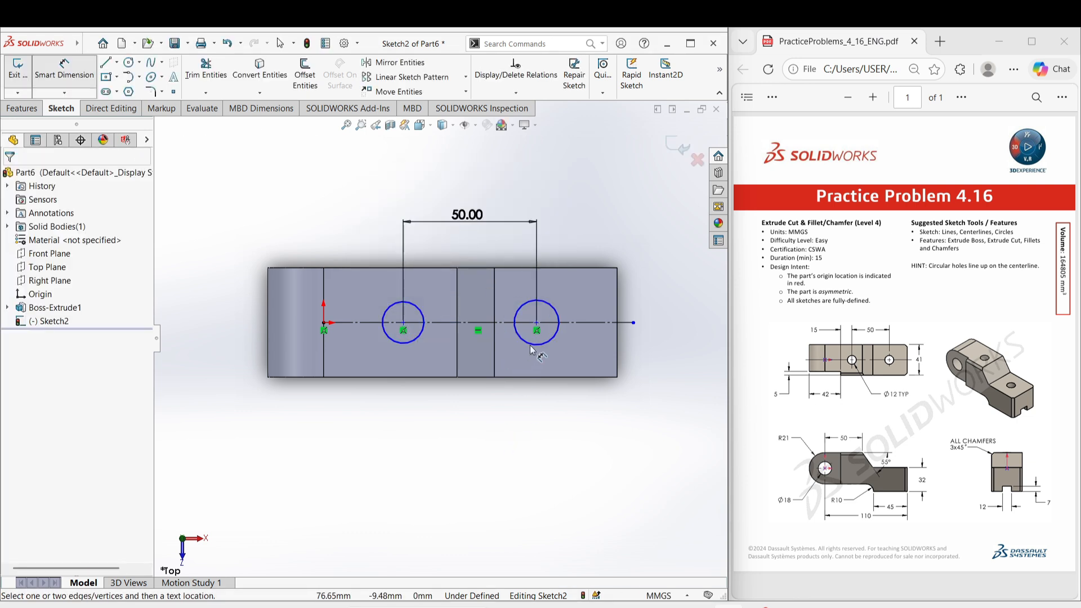
# Step: Set the diameter of the circle nearer the stepped end to 12 mm and add an Equal relation between both circles
pyautogui.click(532, 348)
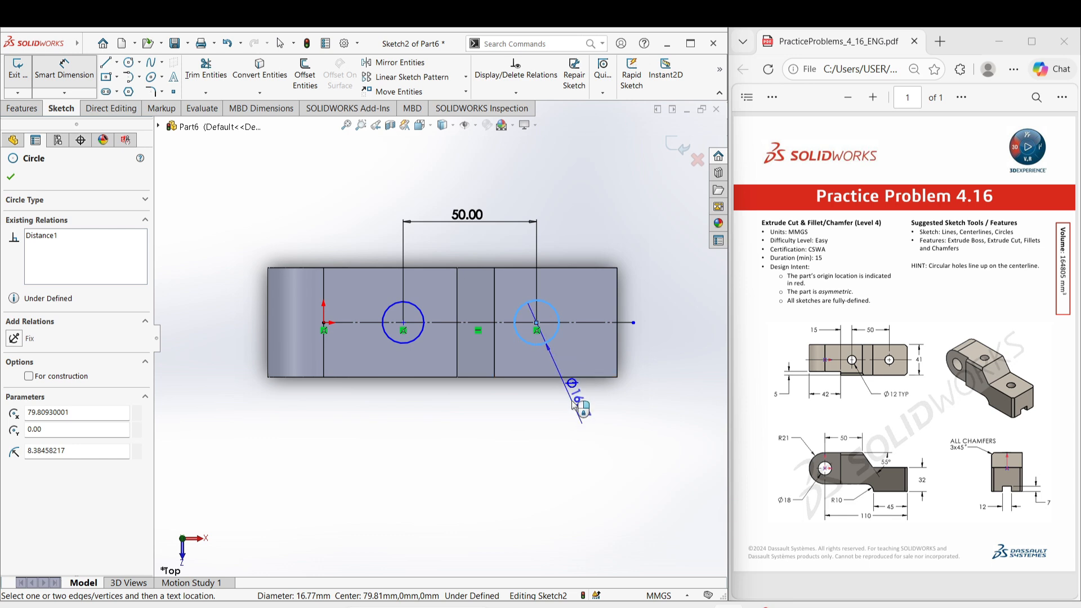
pyautogui.click(574, 403)
pyautogui.write('12')
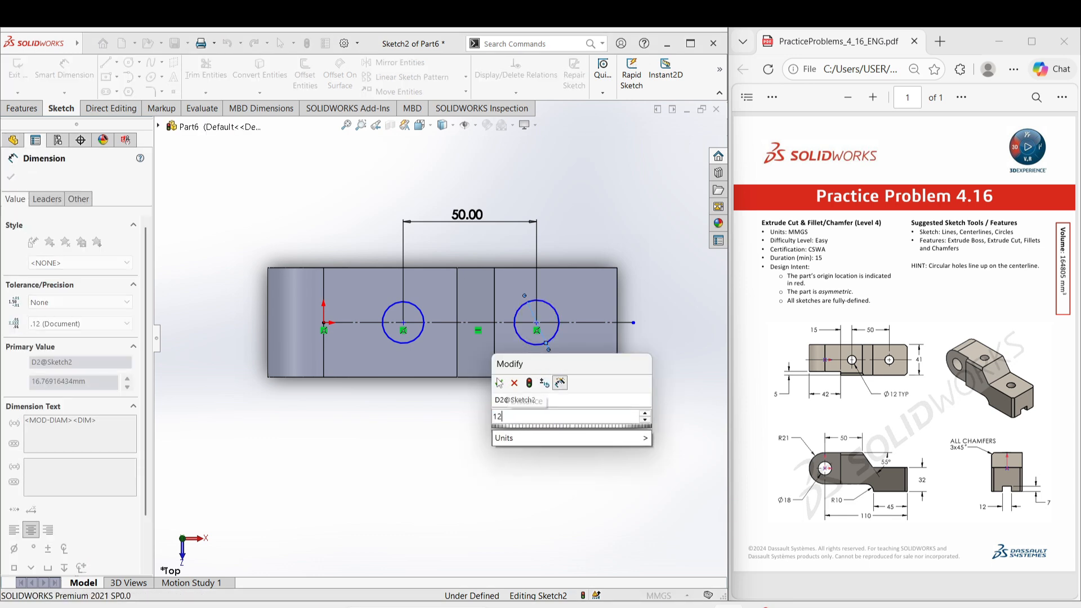
pyautogui.press('Return')
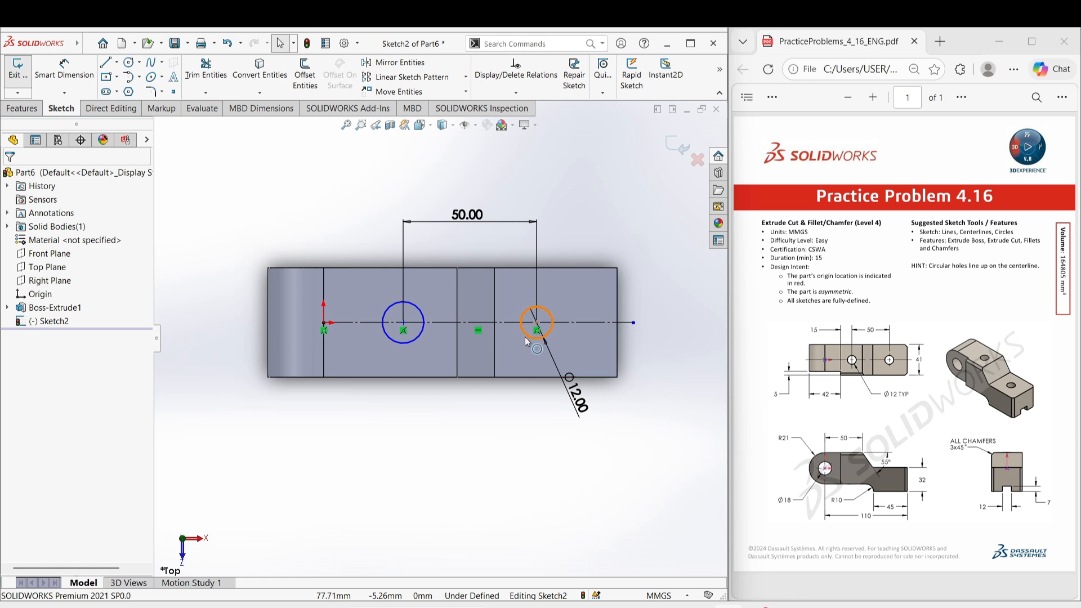
pyautogui.click(535, 339)
pyautogui.keyDown('ctrl'); pyautogui.click(411, 343); pyautogui.keyUp('ctrl')
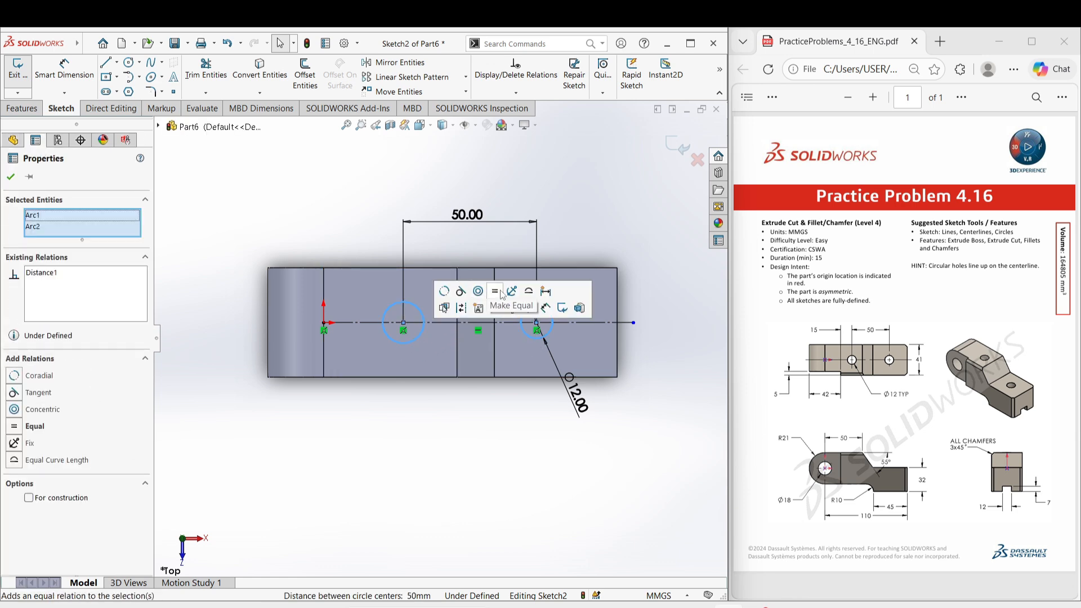
pyautogui.click(495, 291)
pyautogui.press('Escape')
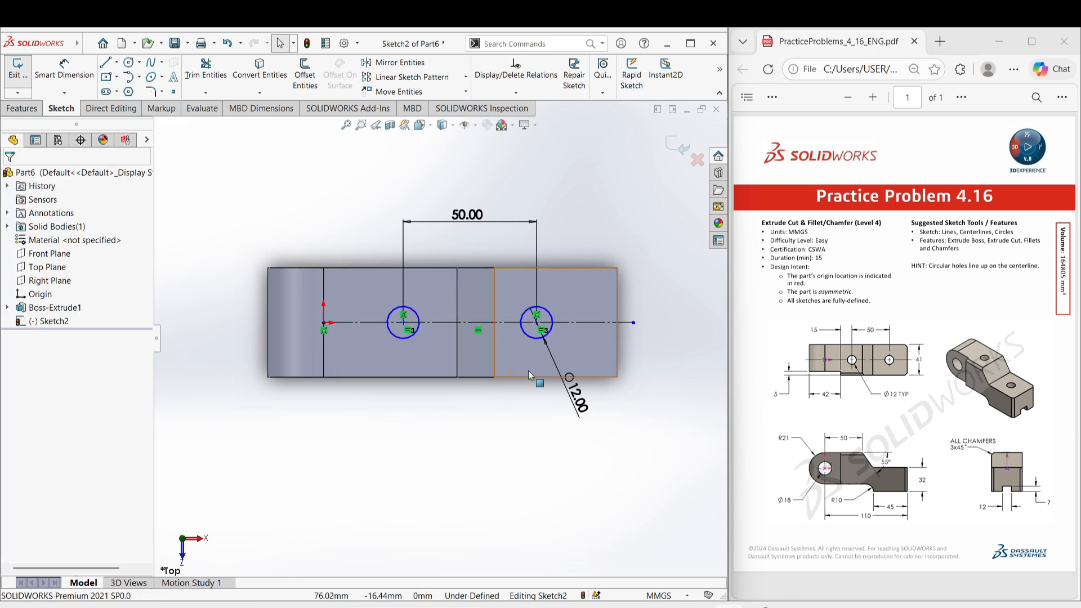
# Step: Sketch a closed rectangle of lines about 38 mm by 4.7 mm along the part's long edge, starting at the rounded end's corner
pyautogui.moveTo(531, 450); pyautogui.dragTo(527, 348, button='right')
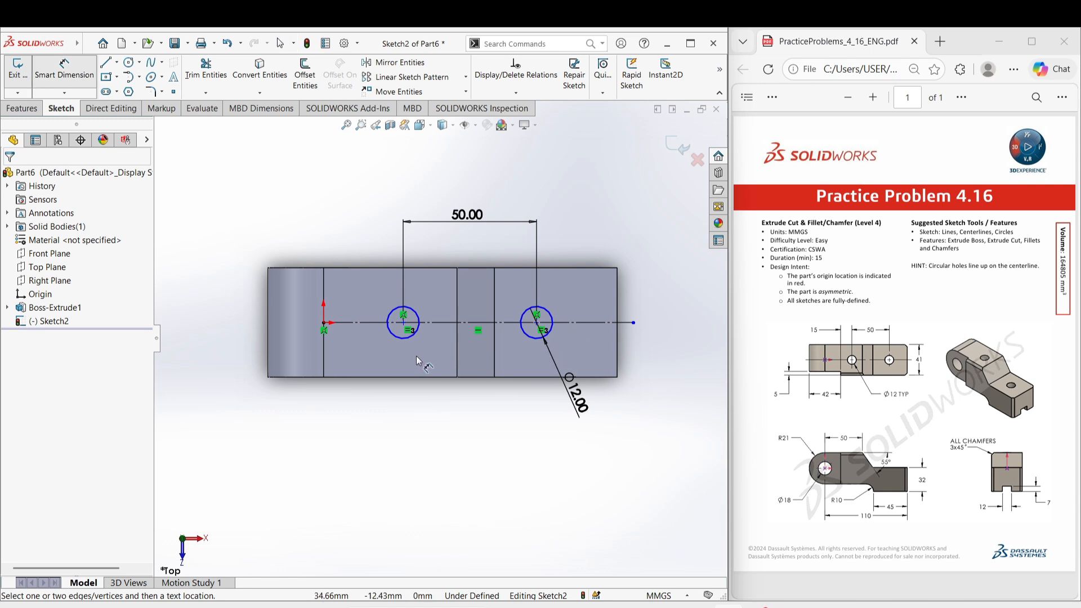
pyautogui.press('Escape')
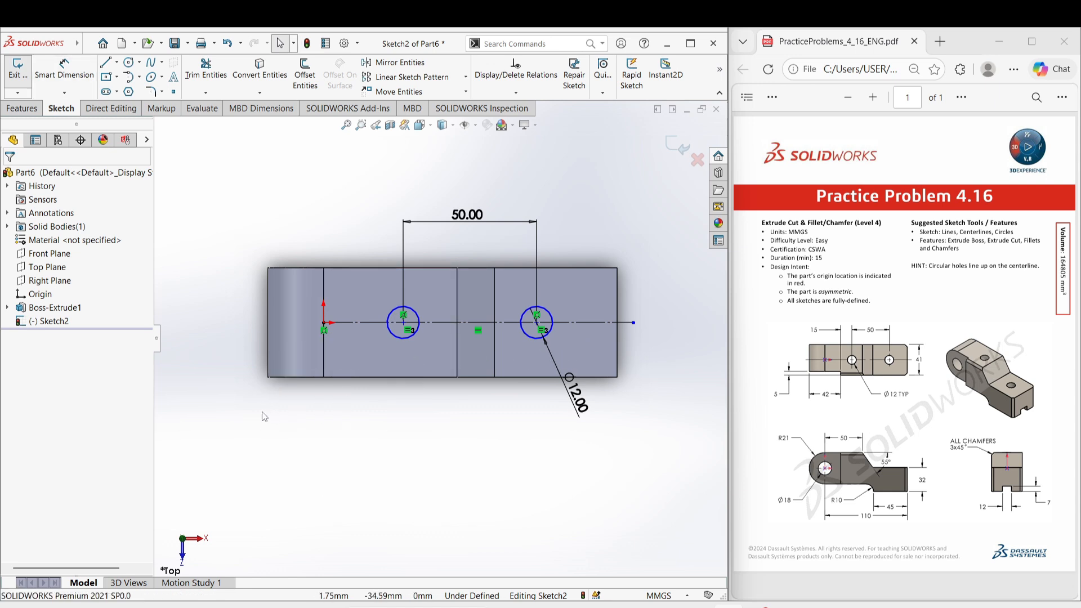
pyautogui.press('l')
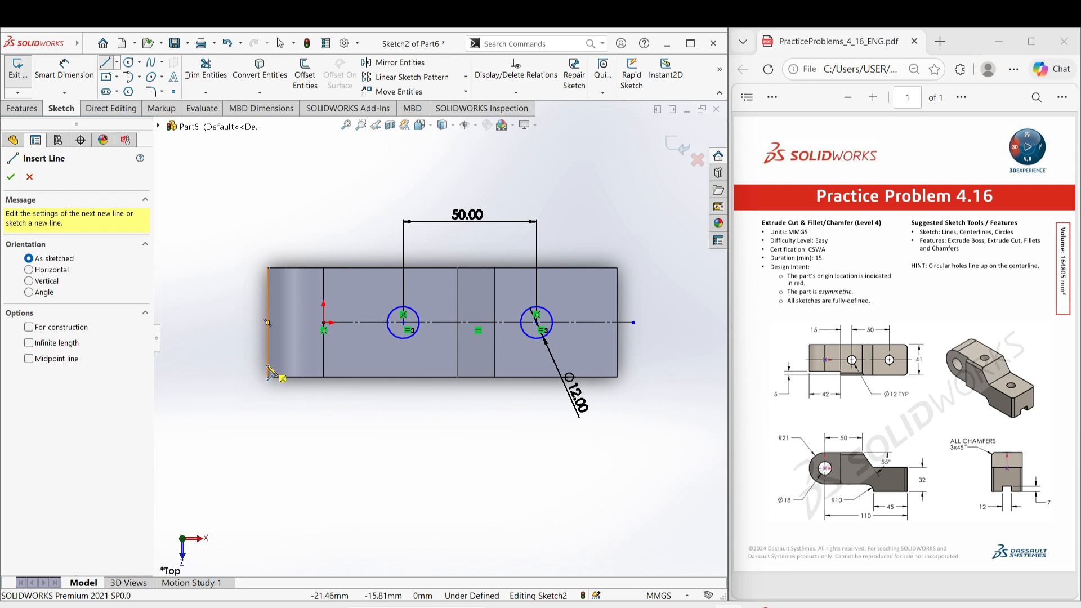
pyautogui.click(268, 365)
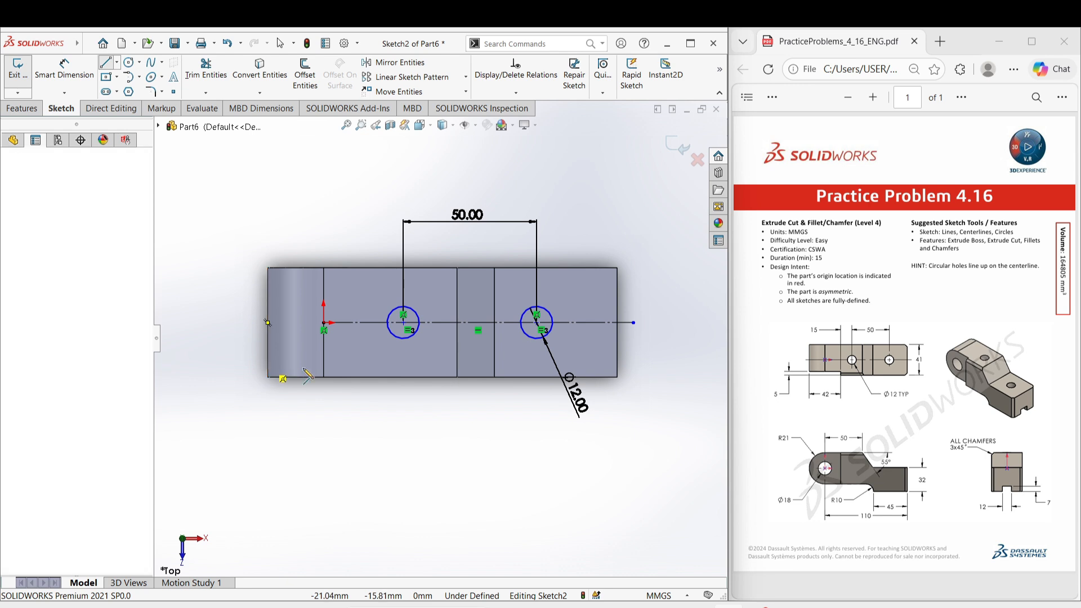
pyautogui.click(368, 364)
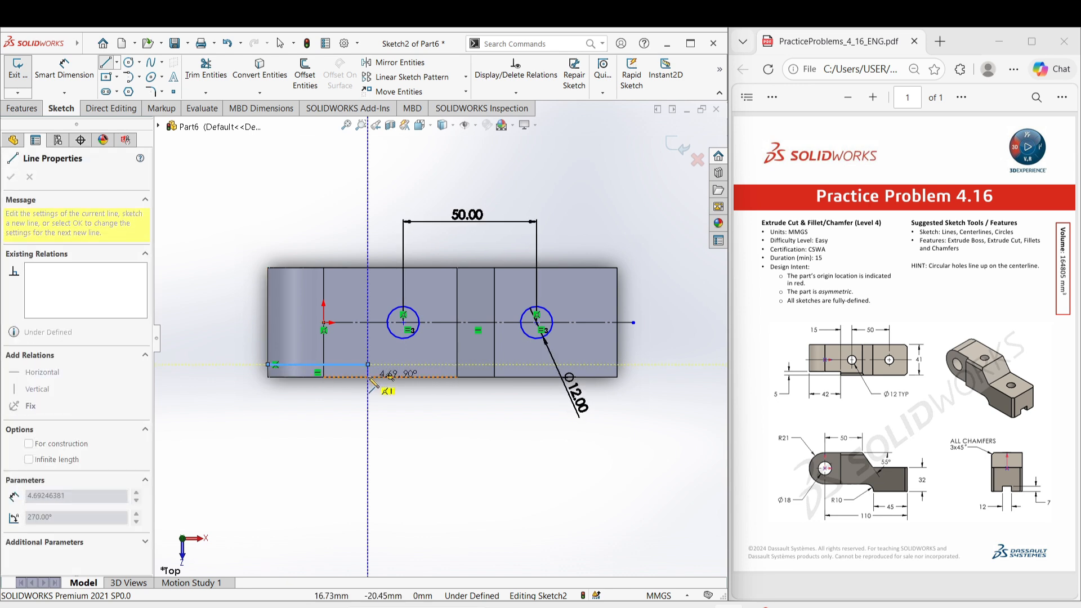
pyautogui.click(368, 377)
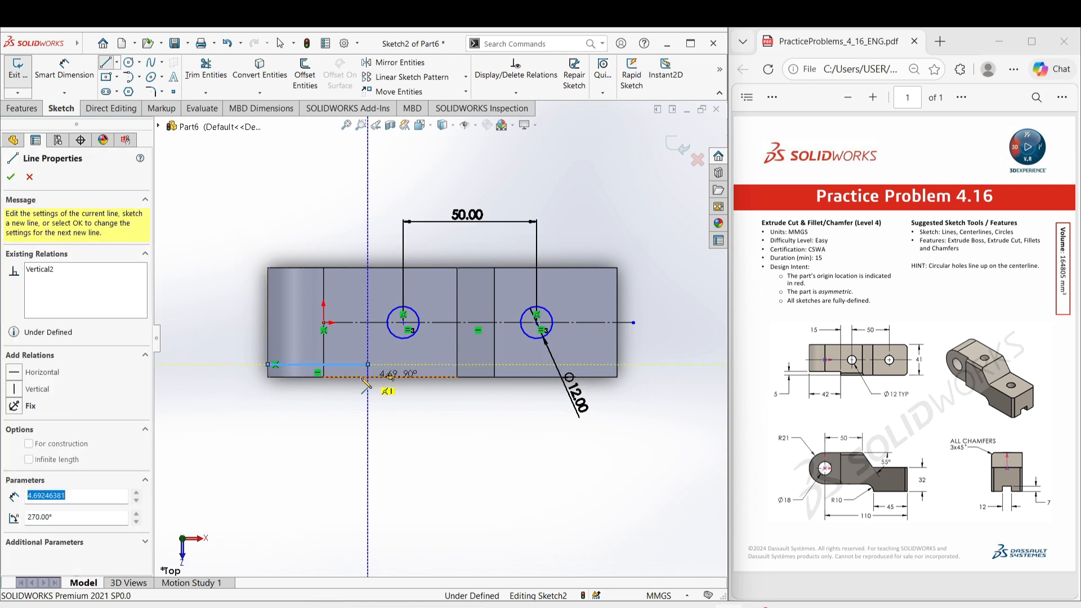
pyautogui.click(268, 377)
pyautogui.click(268, 365)
pyautogui.press('Escape')
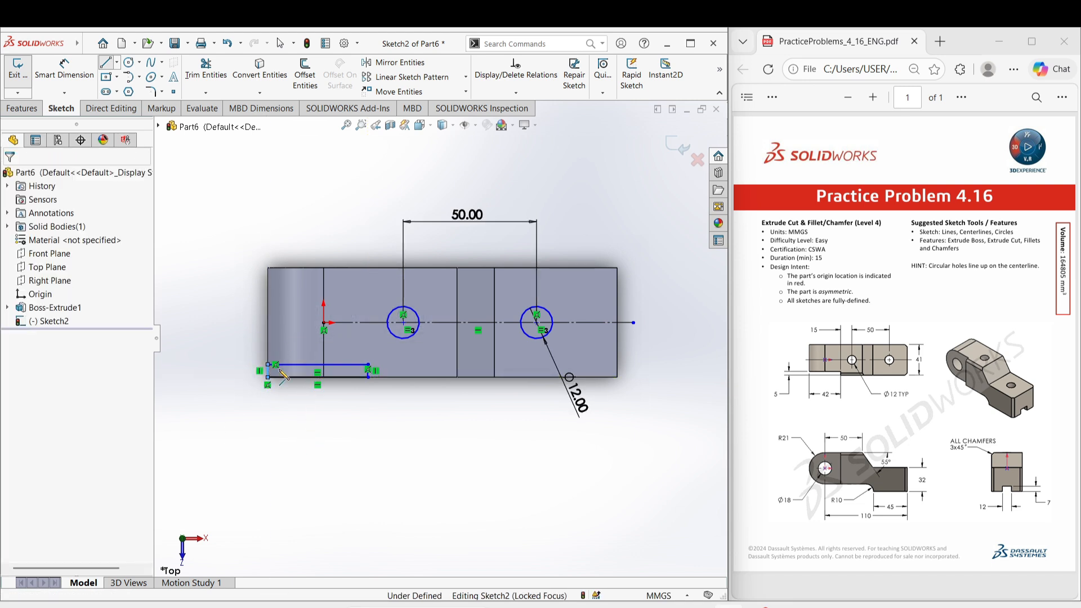
# Step: Dimension the corner rectangle as 5 mm wide and 42 mm long
pyautogui.press('d')
pyautogui.click(267, 372)
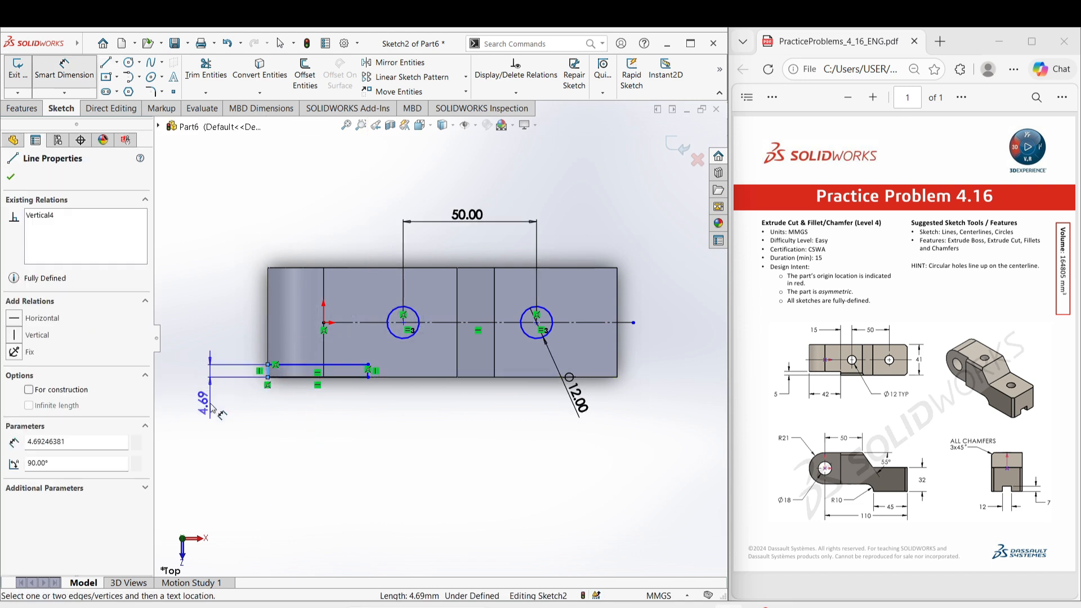
pyautogui.click(212, 408)
pyautogui.press('Return')
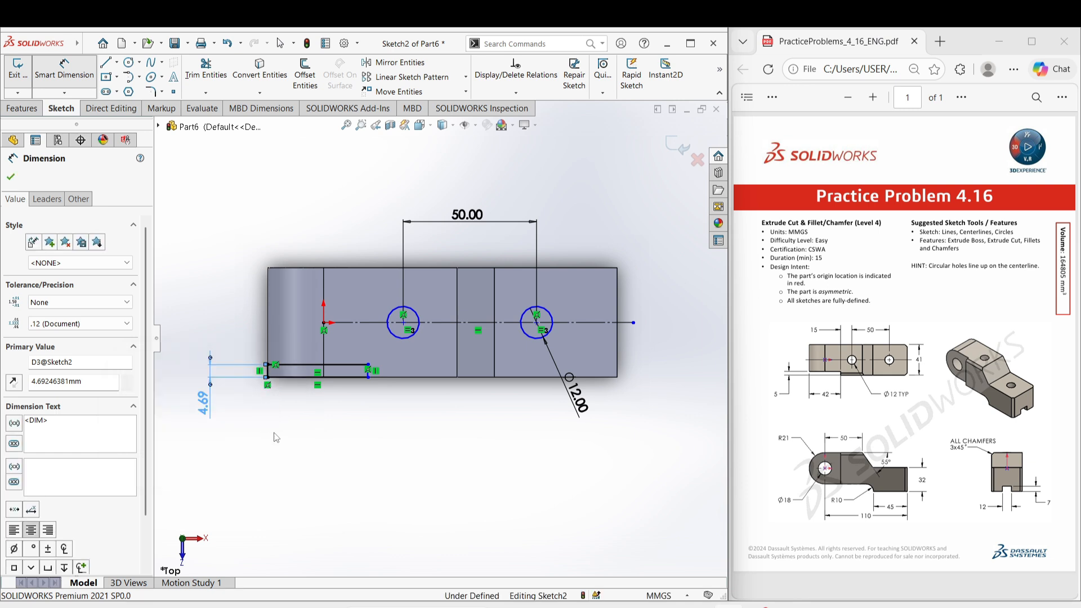
pyautogui.click(345, 377)
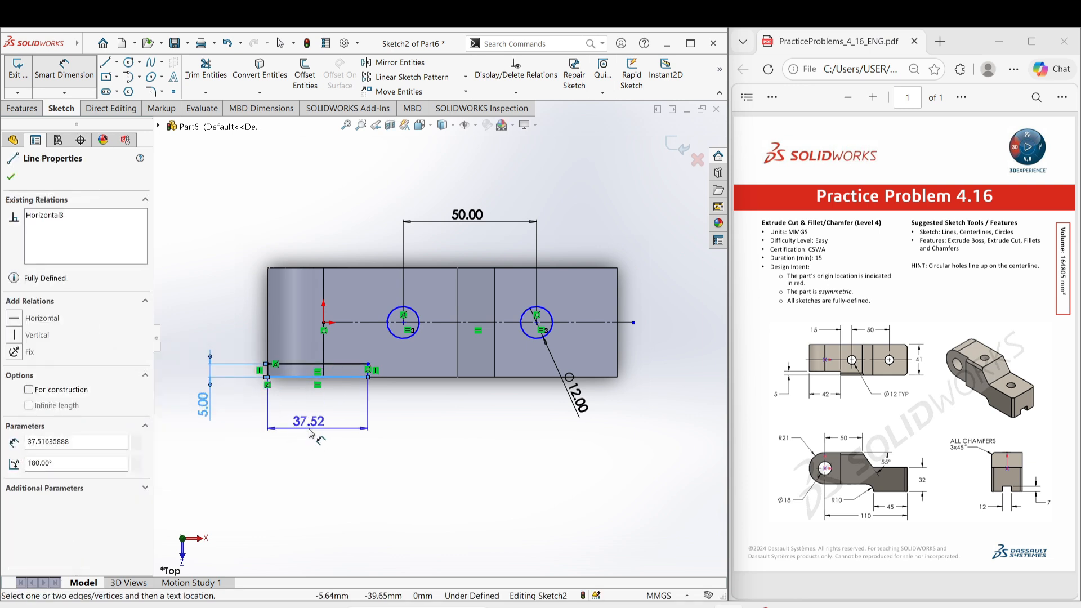
pyautogui.click(309, 432)
pyautogui.write('42')
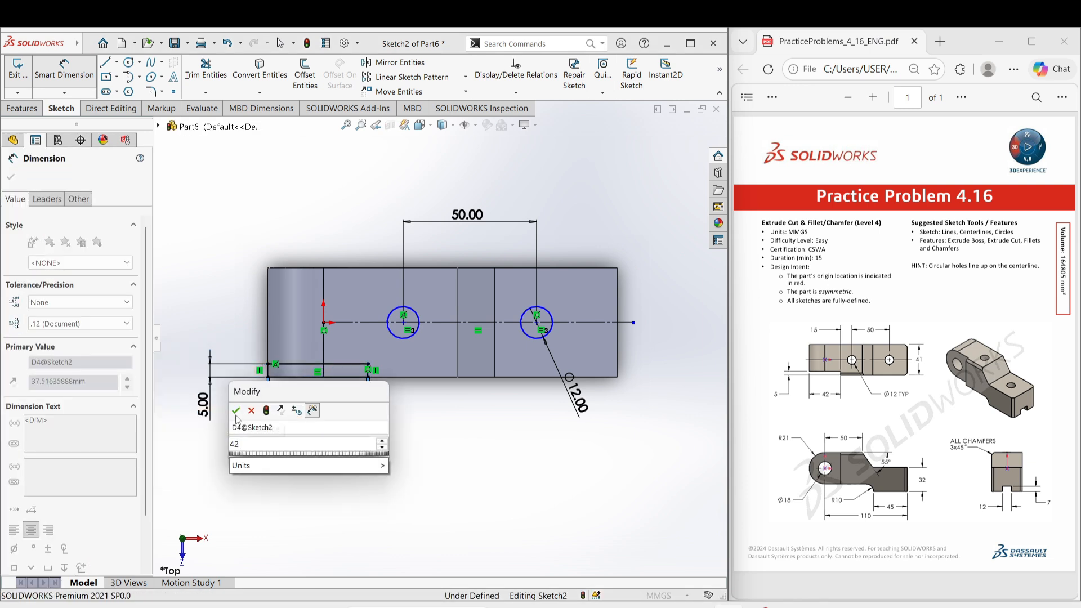
pyautogui.click(236, 411)
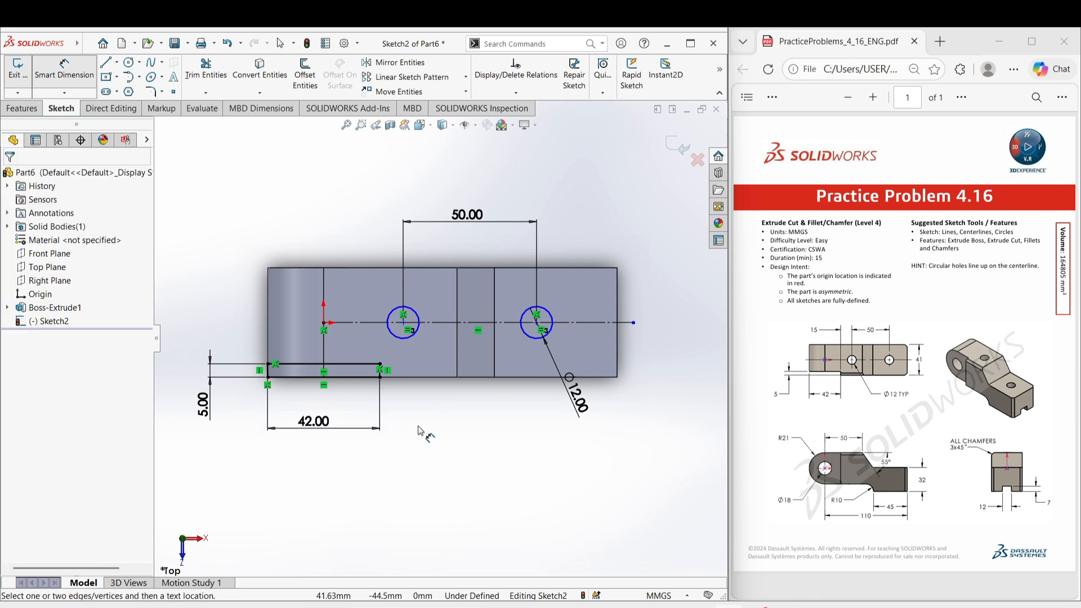
# Step: Dimension the horizontal distance from the rectangle's inner end to the nearer circle's centre as 15 mm
pyautogui.scroll(-2, 422, 399)
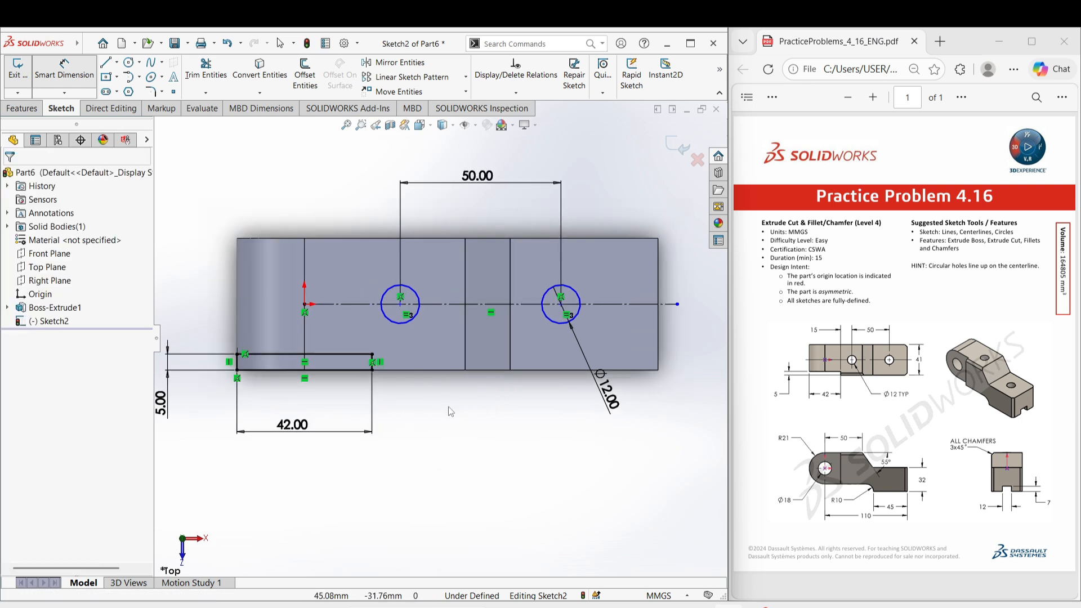
pyautogui.click(372, 354)
pyautogui.click(388, 319)
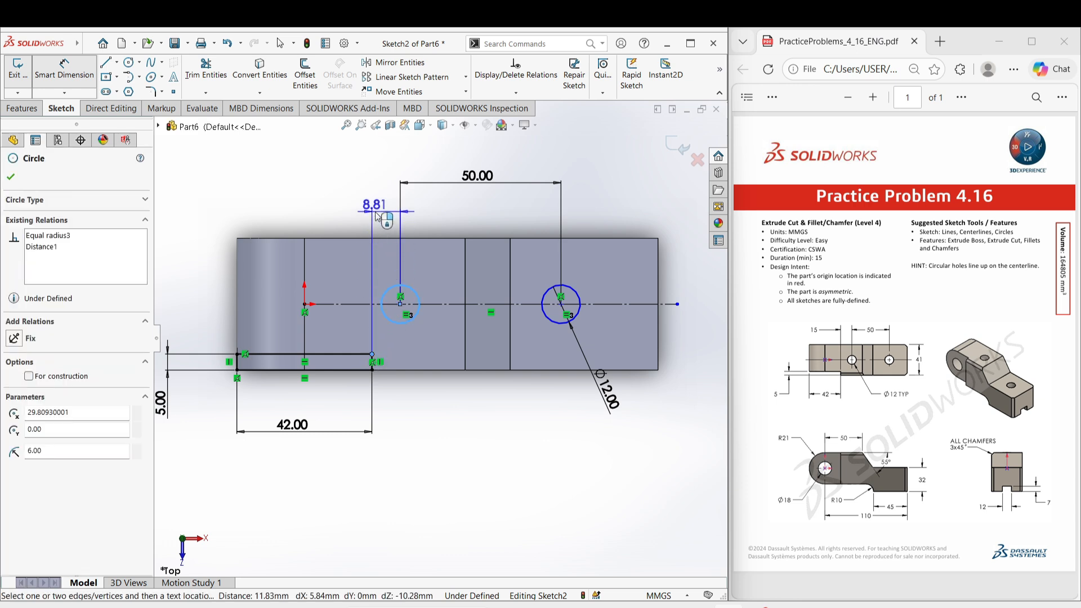
pyautogui.click(376, 204)
pyautogui.write('15')
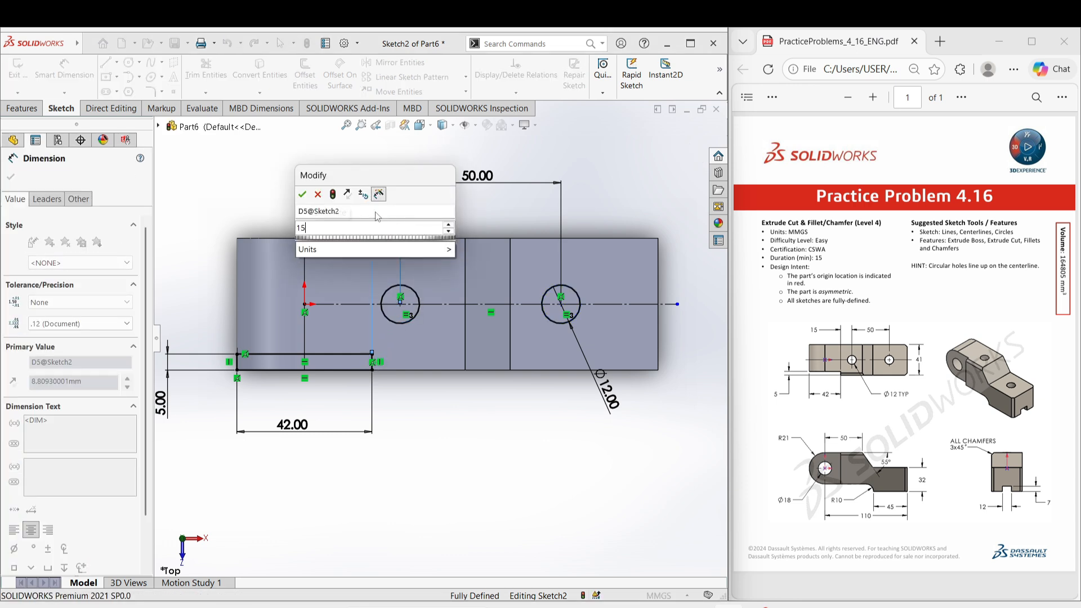
pyautogui.press('Return')
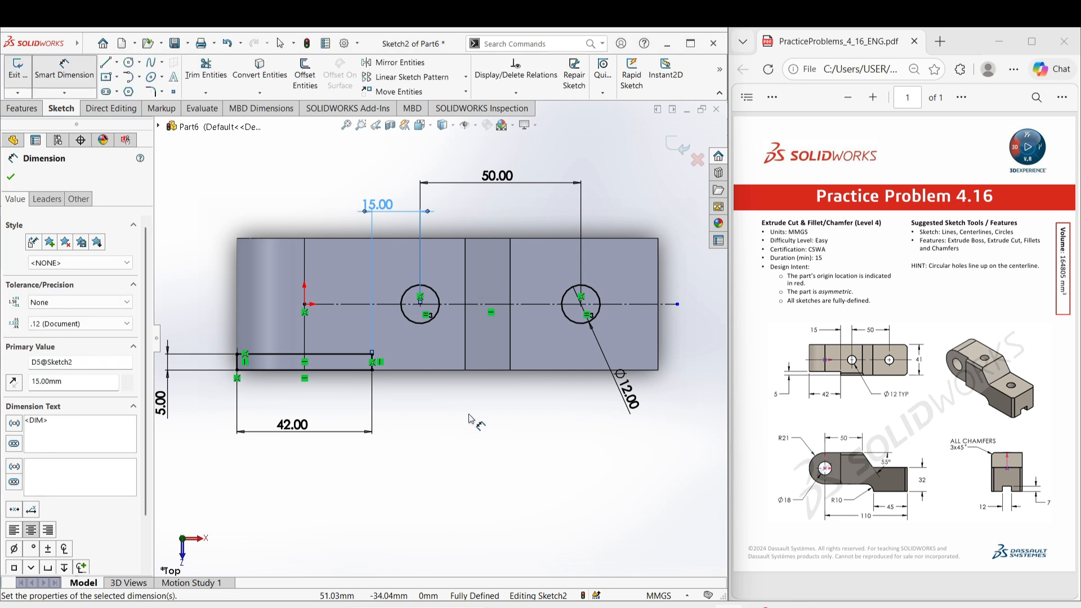
pyautogui.click(470, 420)
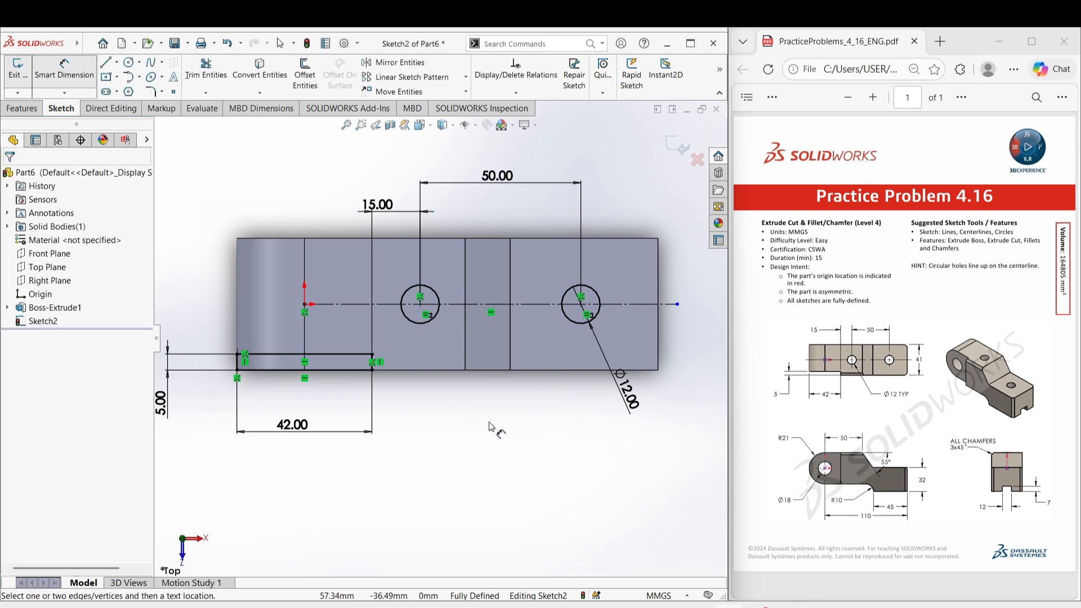
pyautogui.rightClick(490, 426)
pyautogui.click(531, 458)
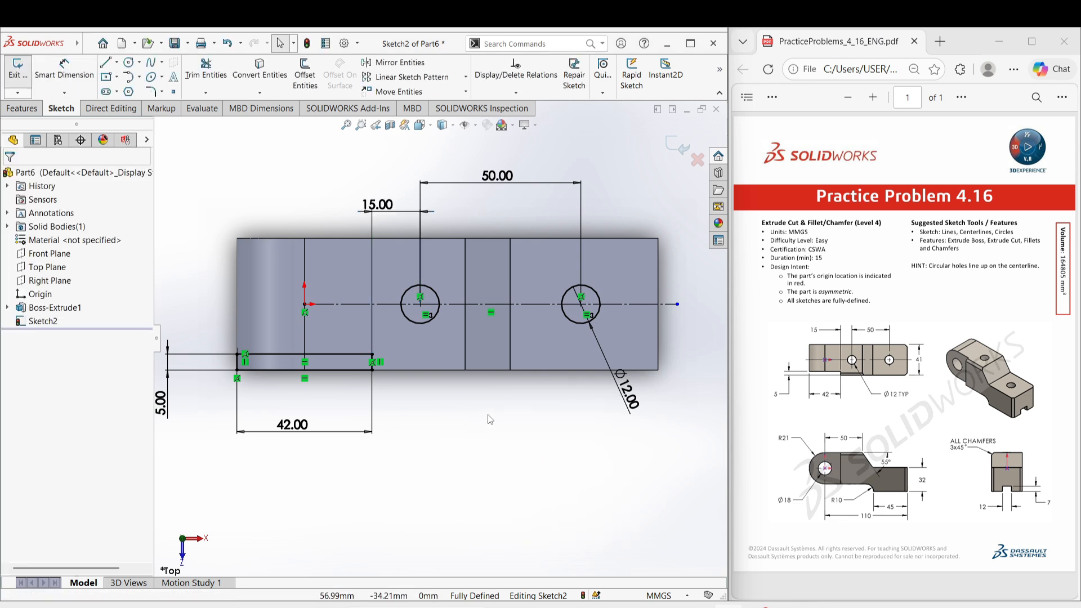
pyautogui.press('f')
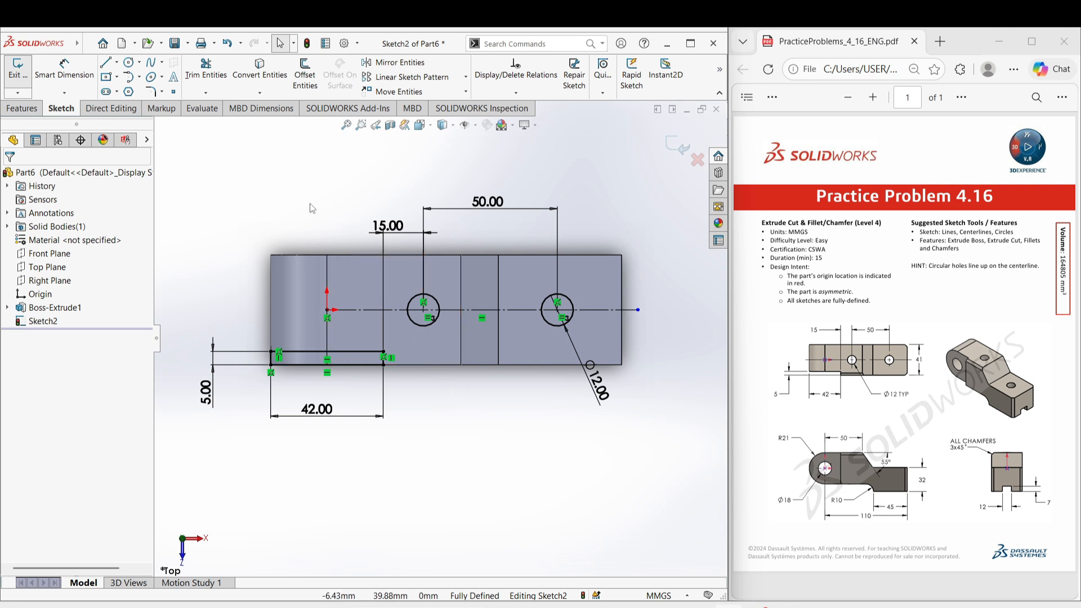
# Step: Cut-extrude the two circles and the corner rectangle with the Through All - Both end condition
pyautogui.click(23, 108)
pyautogui.click(191, 79)
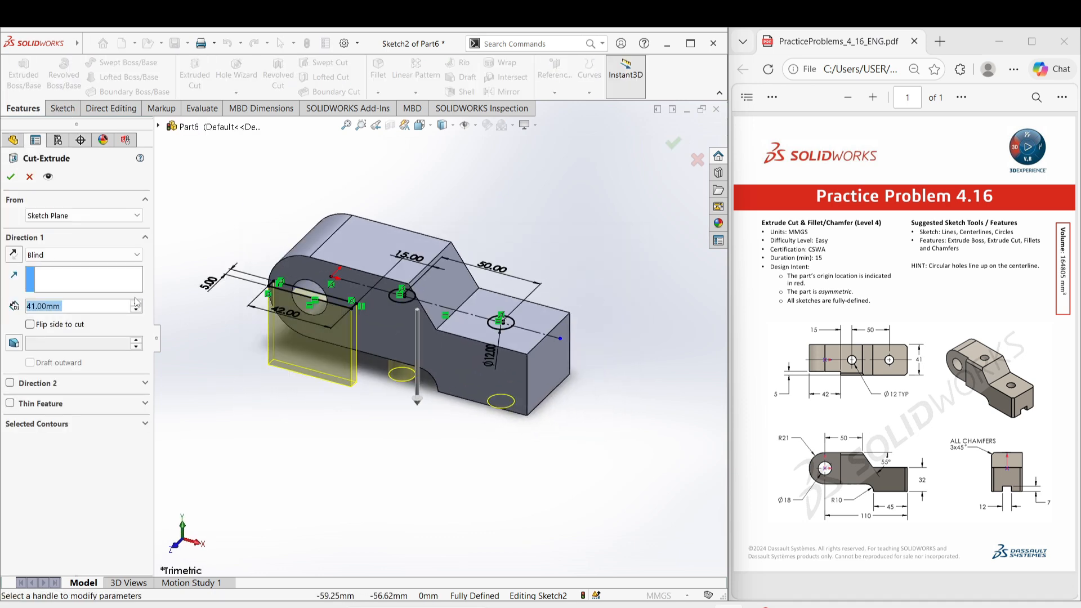
pyautogui.click(59, 256)
pyautogui.click(56, 287)
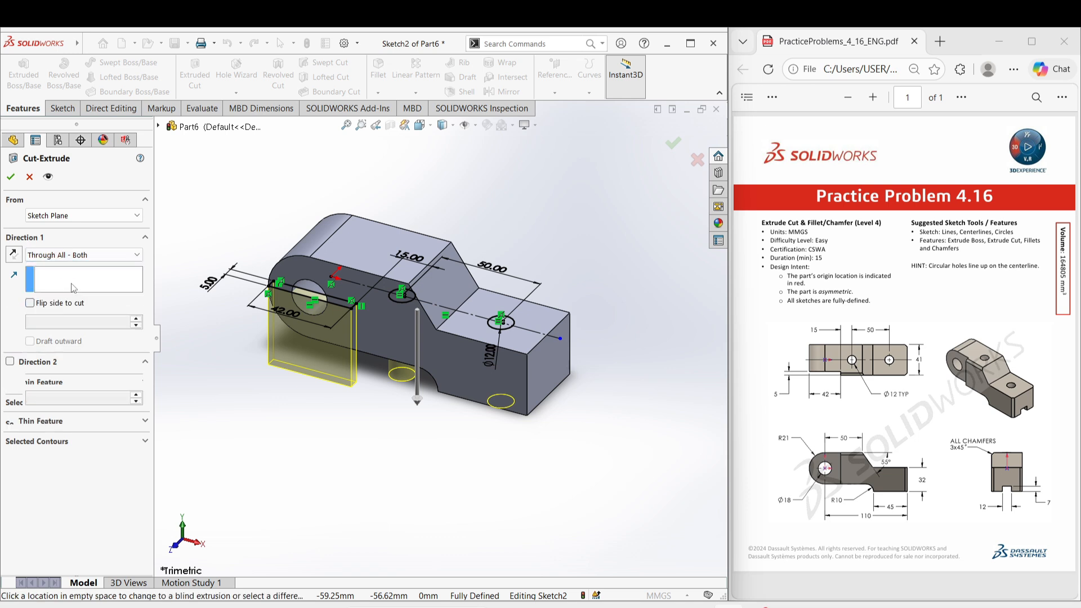
pyautogui.click(11, 176)
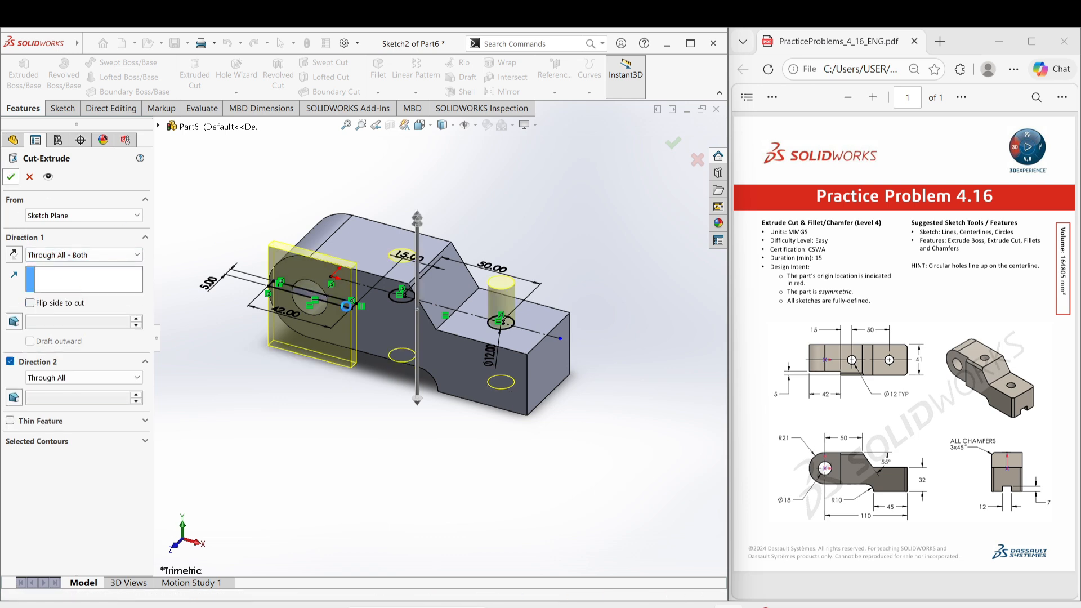
# Step: Sketch a vertical construction line on the lower end face, from the origin down to the face's lower edge
pyautogui.moveTo(296, 355); pyautogui.dragTo(357, 397, button='middle')
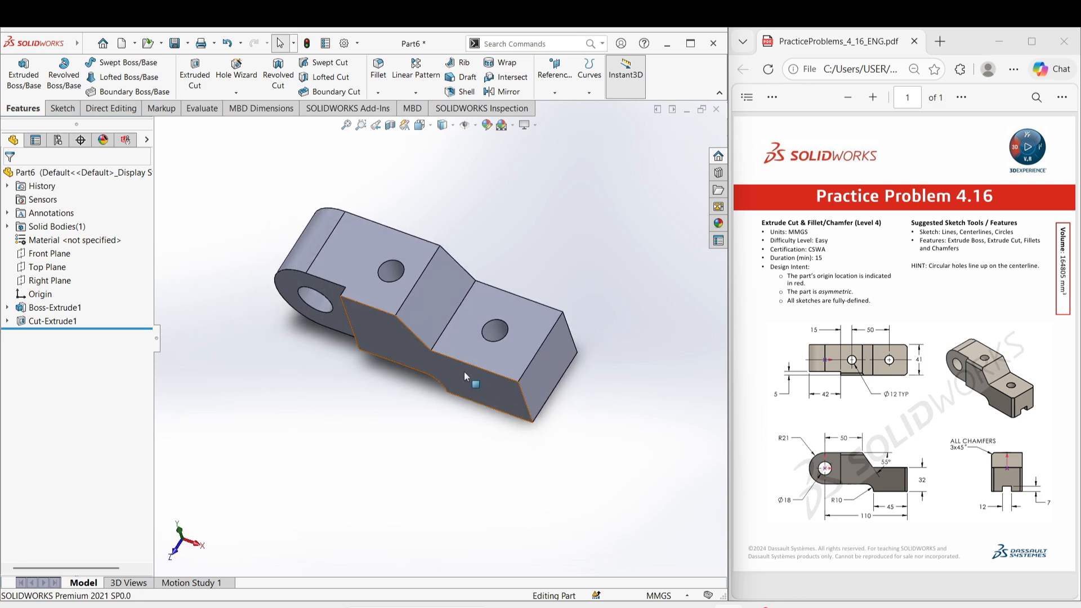
pyautogui.click(561, 374)
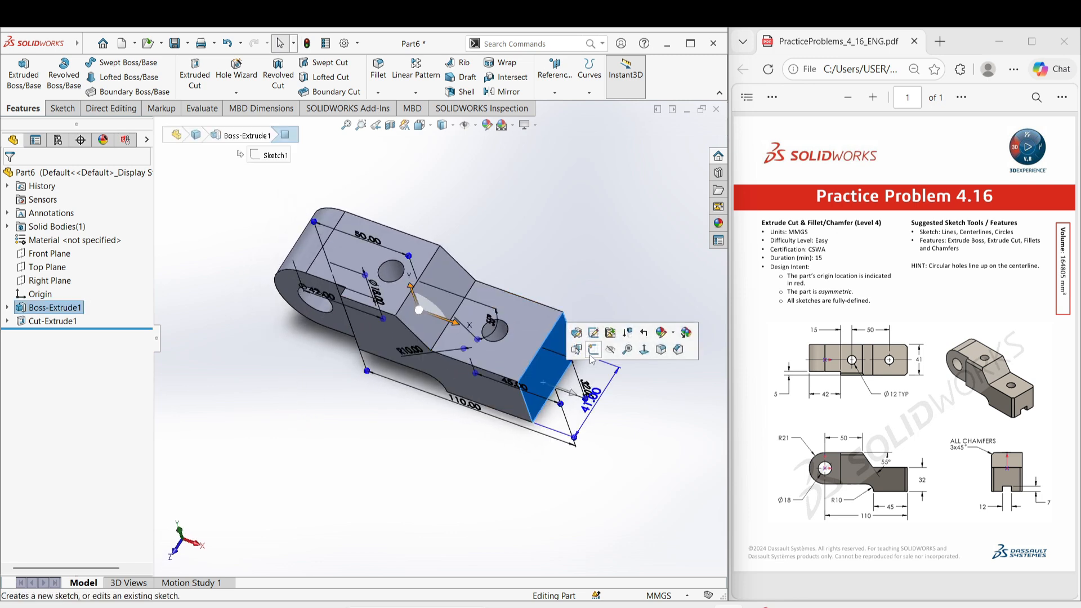
pyautogui.click(576, 349)
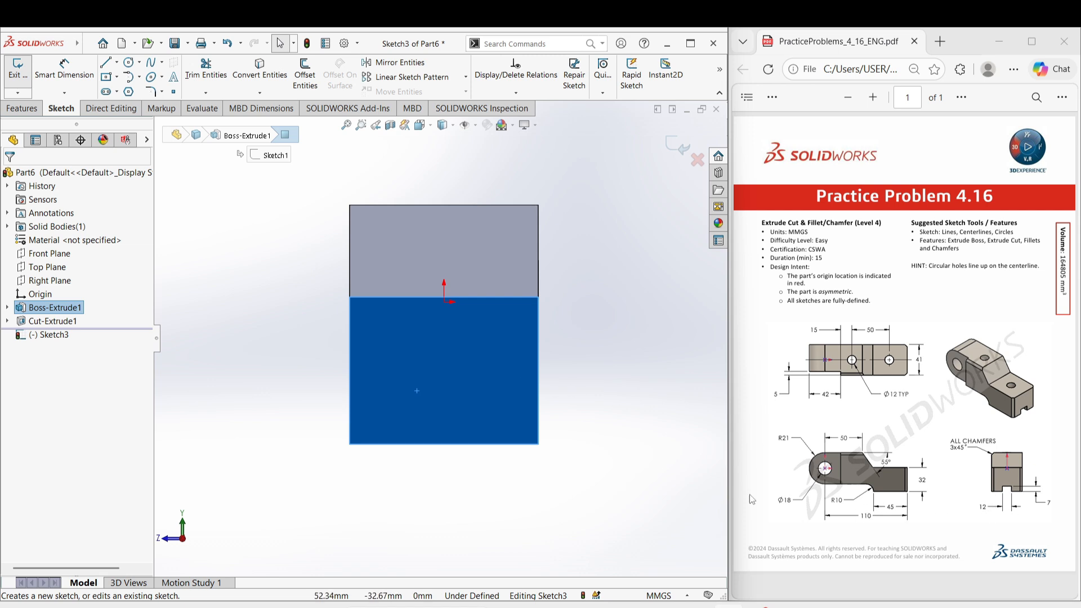
pyautogui.moveTo(602, 469); pyautogui.dragTo(574, 445, button='right')
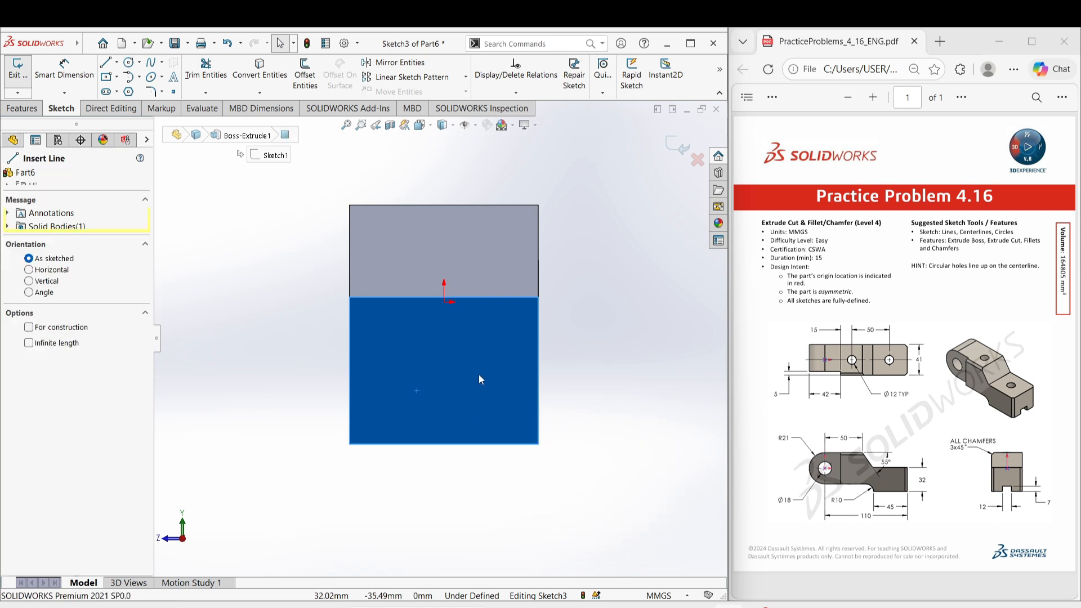
pyautogui.click(444, 302)
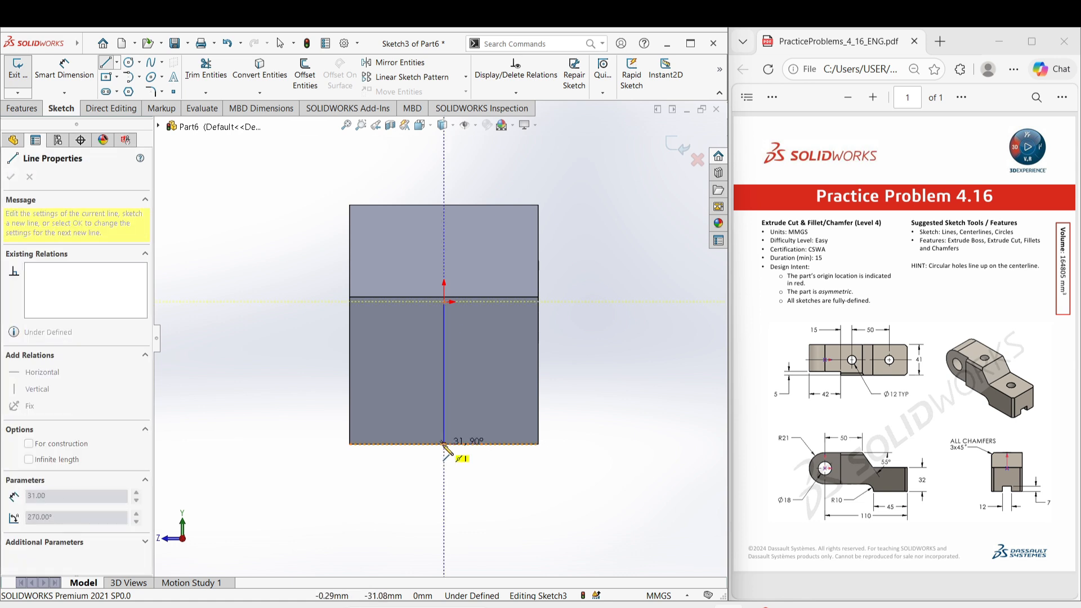
pyautogui.click(443, 444)
pyautogui.rightClick(455, 460)
pyautogui.click(482, 467)
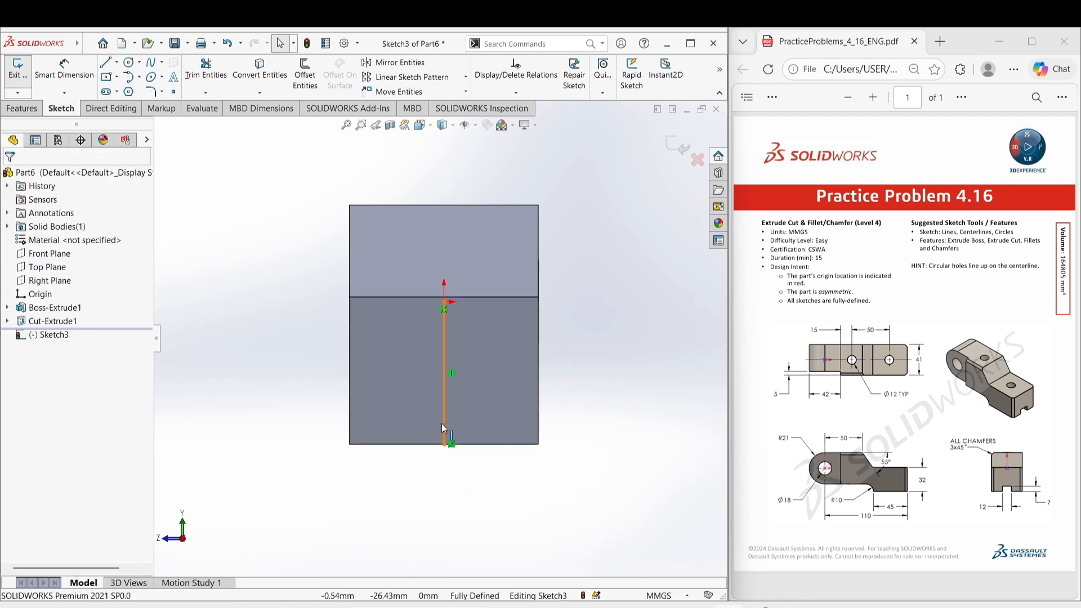
pyautogui.click(444, 436)
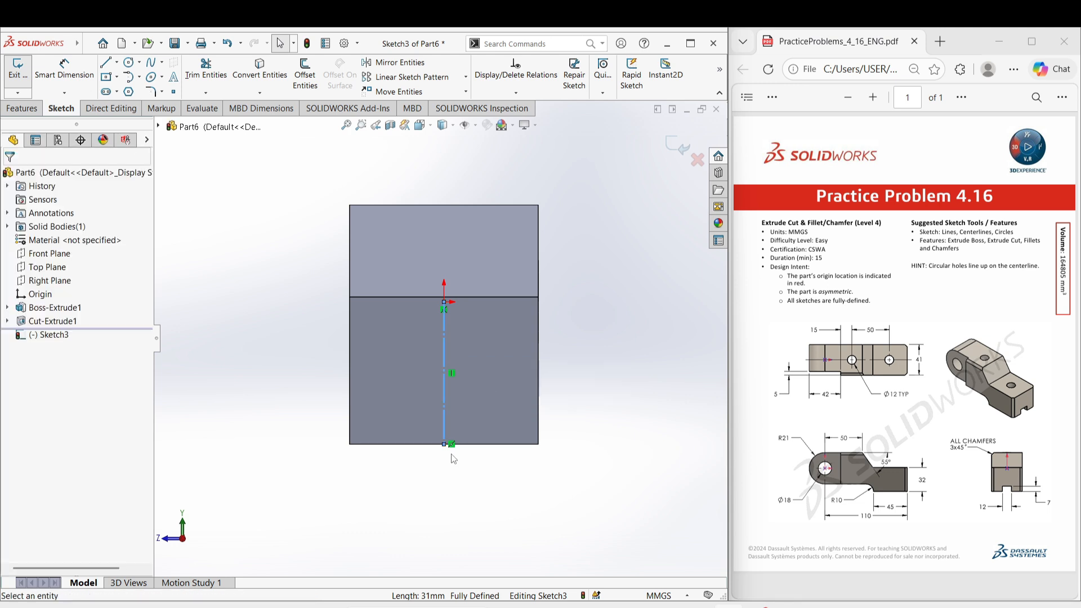
# Step: Sketch a corner rectangle about 17 mm wide and 3 mm high on the end face's lower edge, spanning the centreline
pyautogui.moveTo(453, 459); pyautogui.dragTo(428, 467, button='right')
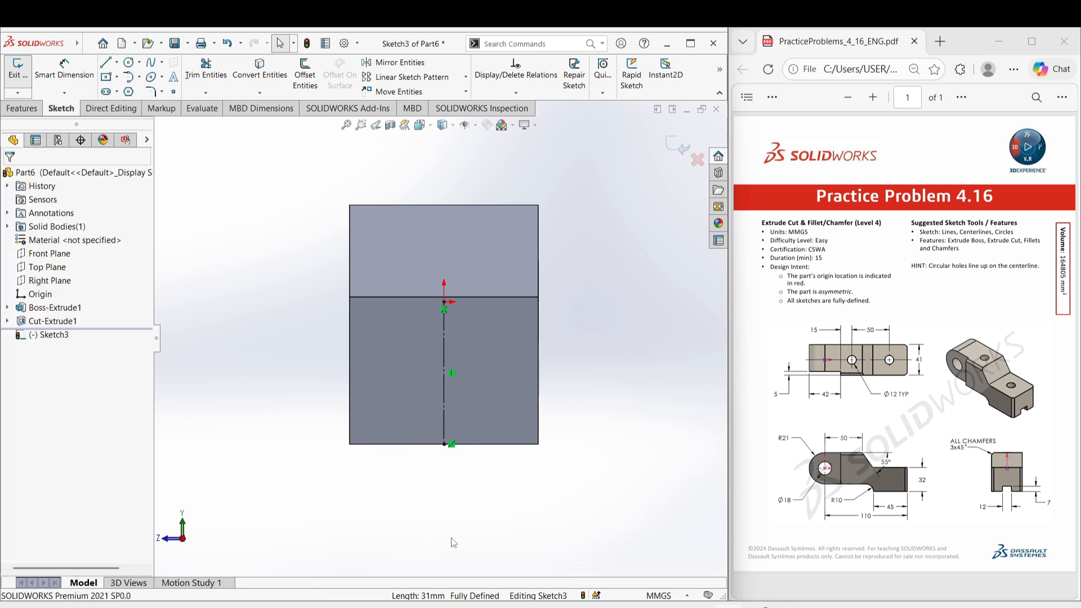
pyautogui.click(406, 444)
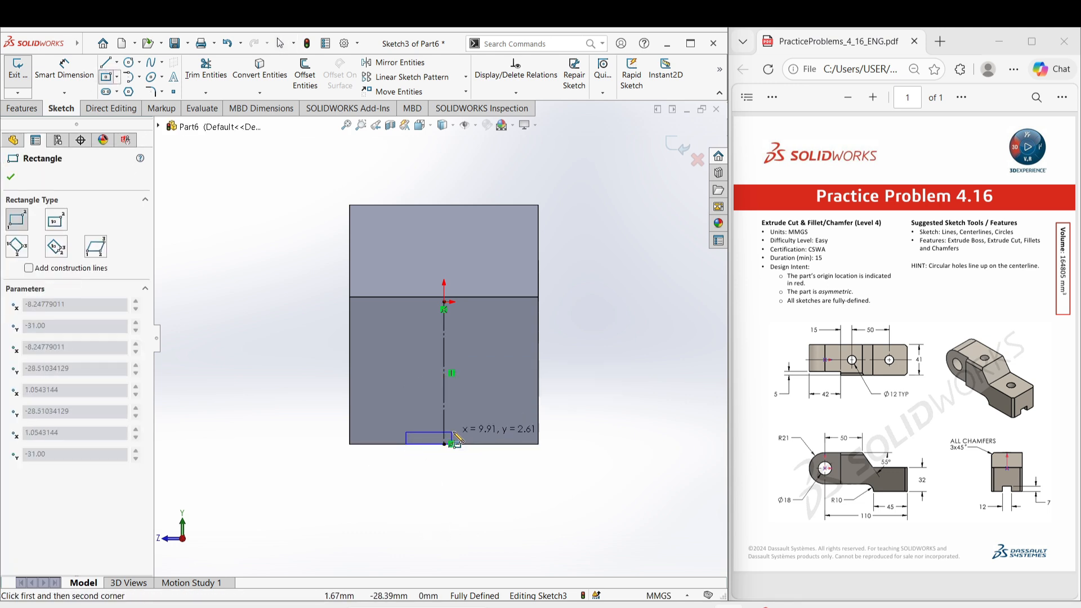
pyautogui.click(484, 429)
pyautogui.rightClick(489, 470)
pyautogui.click(509, 473)
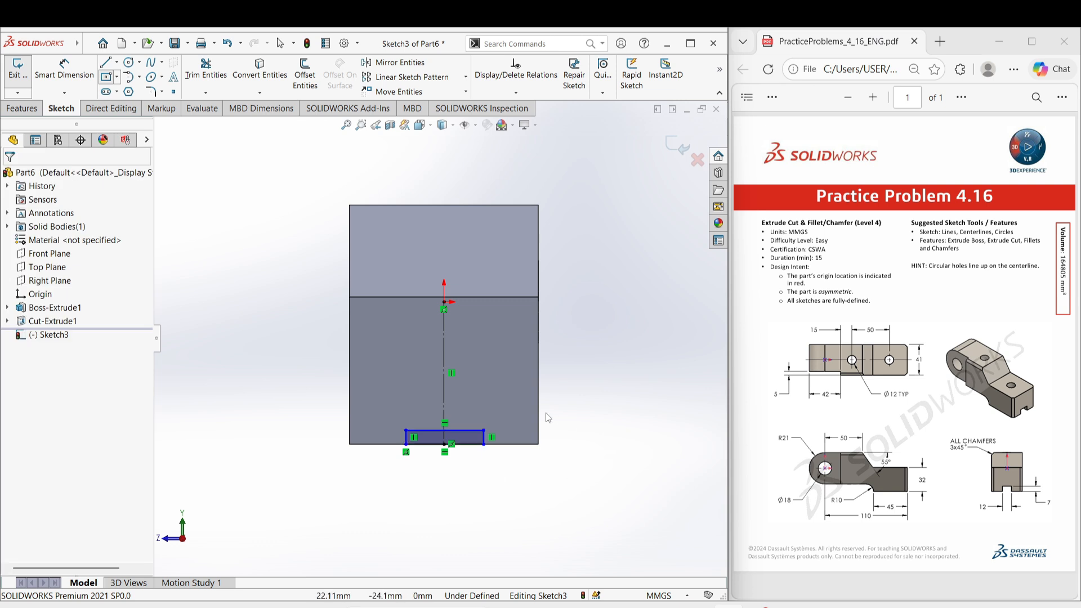
# Step: Make the midpoint of the rectangle's upper edge coincident with the vertical centreline
pyautogui.rightClick(459, 436)
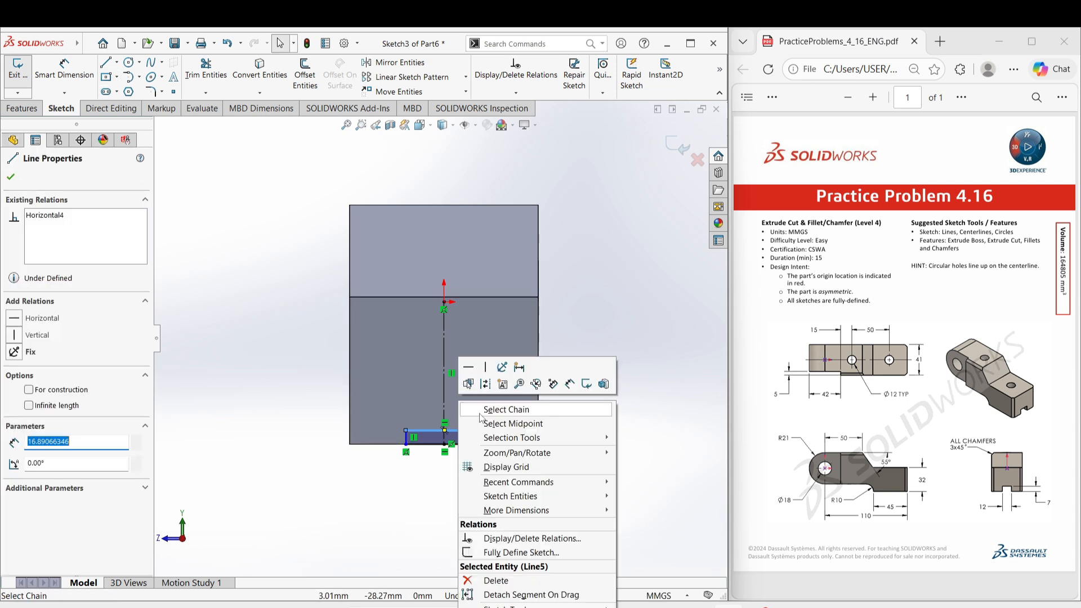
pyautogui.click(498, 422)
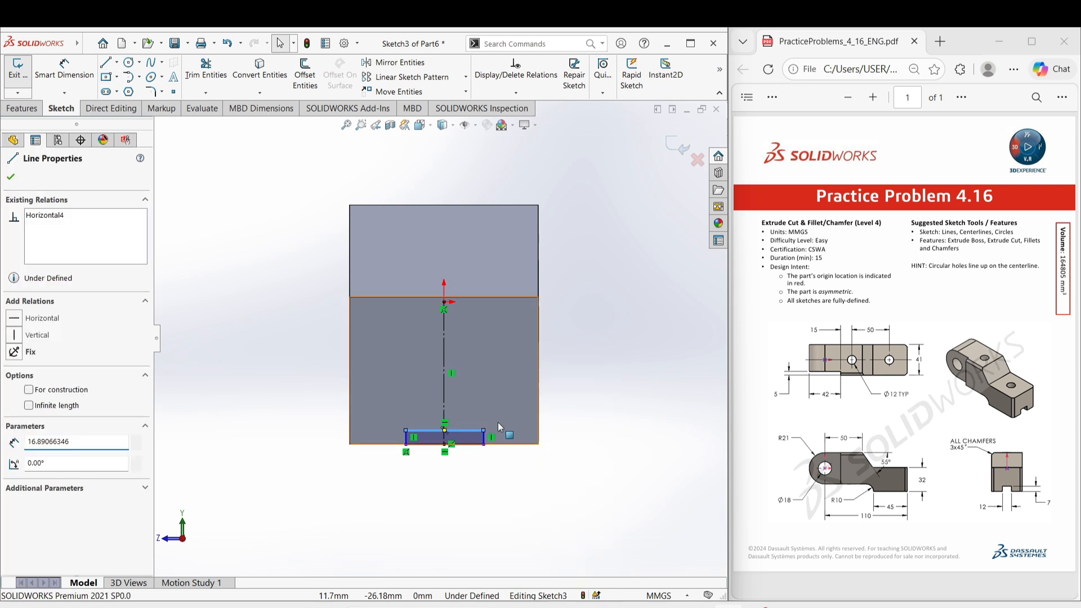
pyautogui.keyDown('ctrl'); pyautogui.click(444, 408); pyautogui.keyUp('ctrl')
pyautogui.click(495, 359)
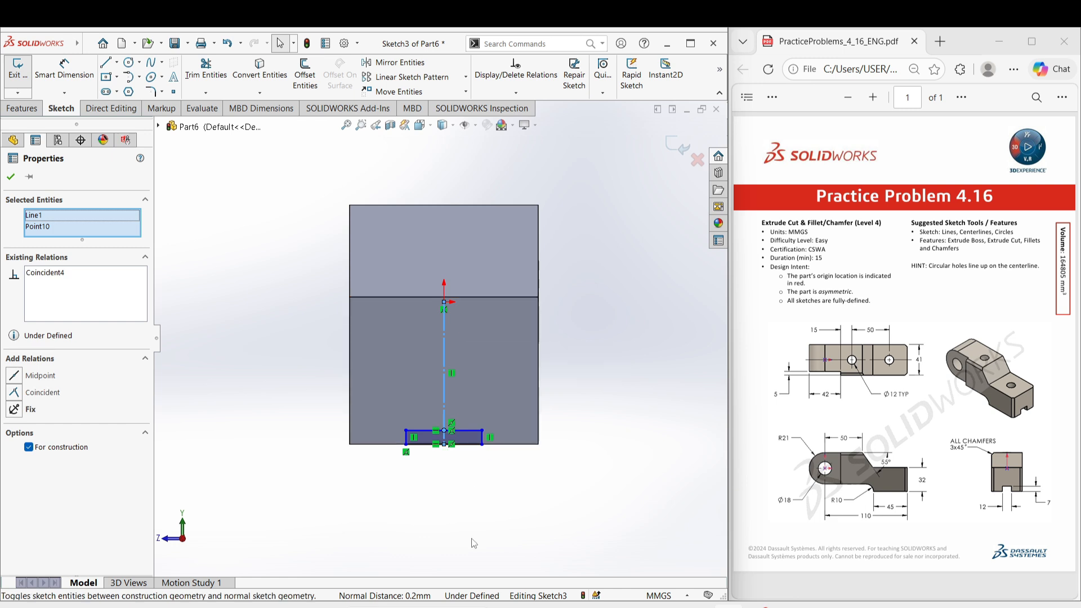
pyautogui.click(471, 538)
# Step: Dimension the slot rectangle as 12 mm wide and 7 mm high
pyautogui.moveTo(463, 525); pyautogui.dragTo(464, 479, button='right')
pyautogui.click(468, 447)
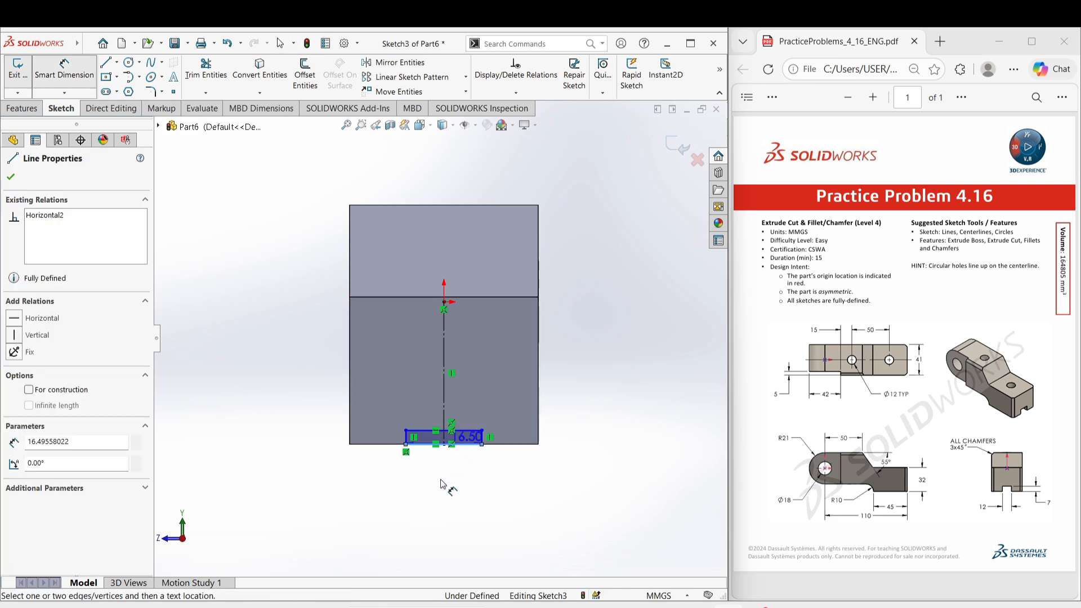
pyautogui.click(433, 478)
pyautogui.write('12')
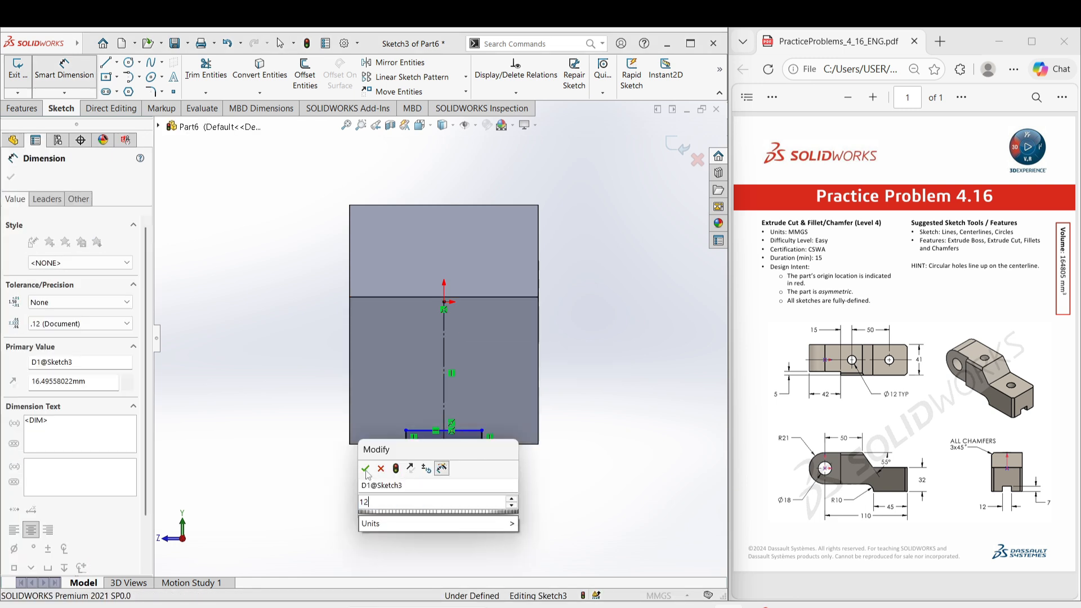
pyautogui.press('Return')
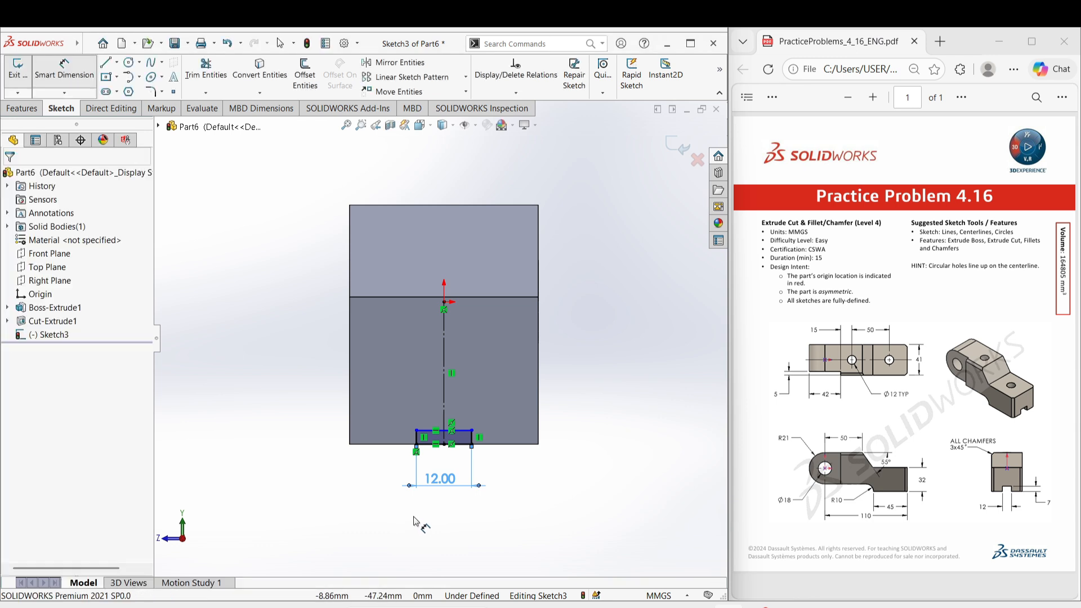
pyautogui.click(472, 438)
pyautogui.click(523, 492)
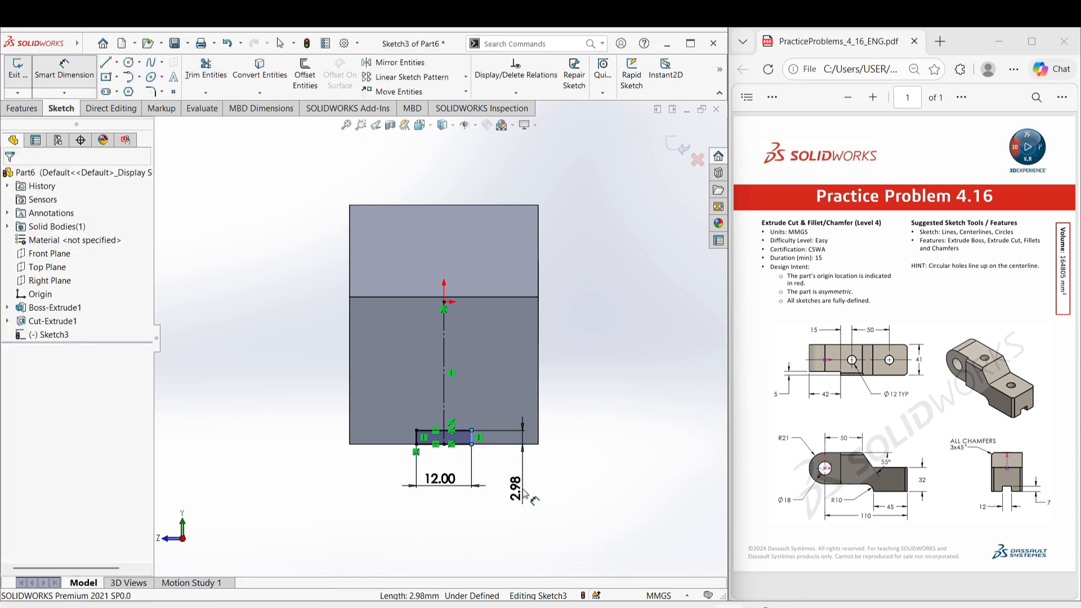
pyautogui.press('Return')
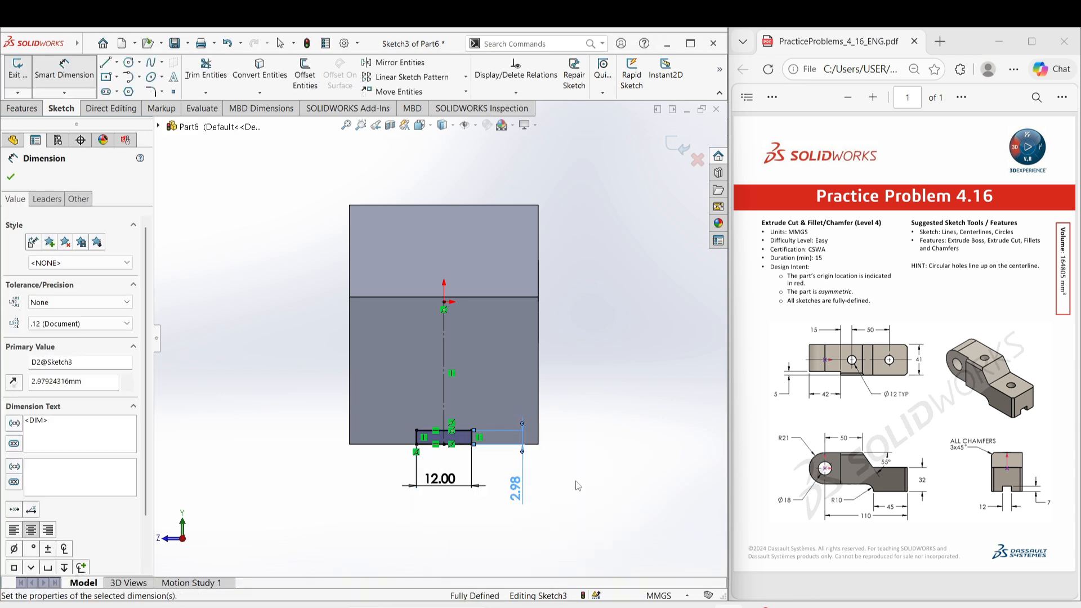
pyautogui.click(601, 472)
pyautogui.rightClick(610, 465)
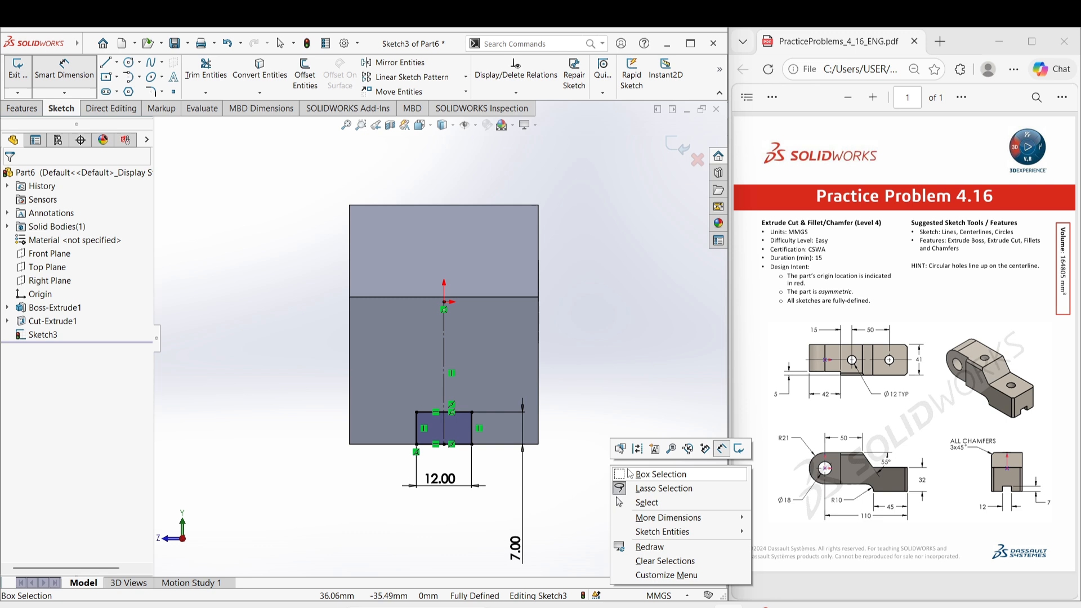
pyautogui.click(647, 502)
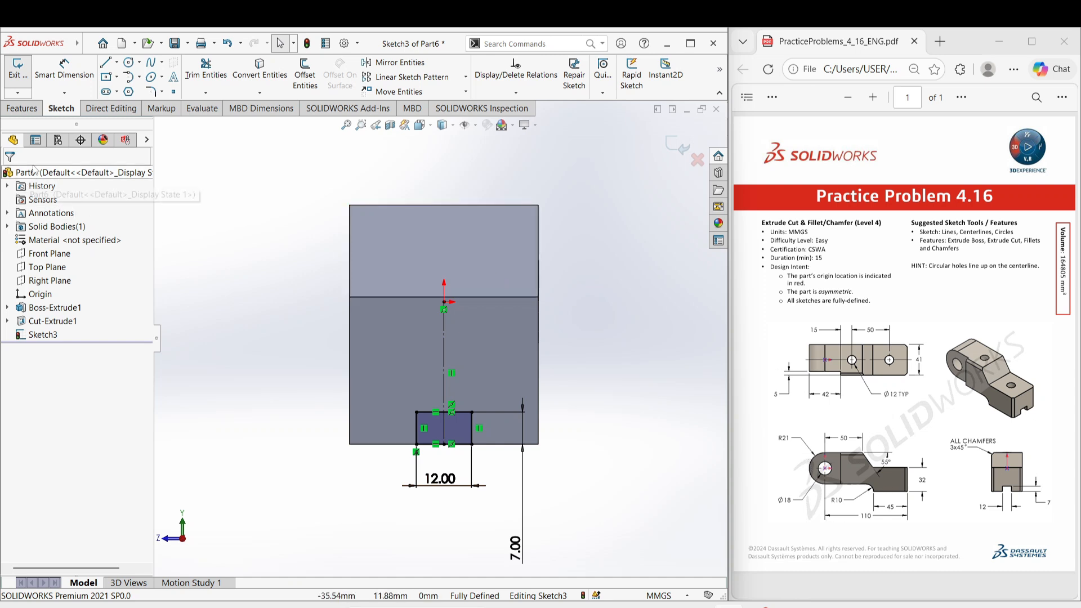
# Step: Cut-extrude the slot rectangle along the whole part with the Through All end condition
pyautogui.click(28, 112)
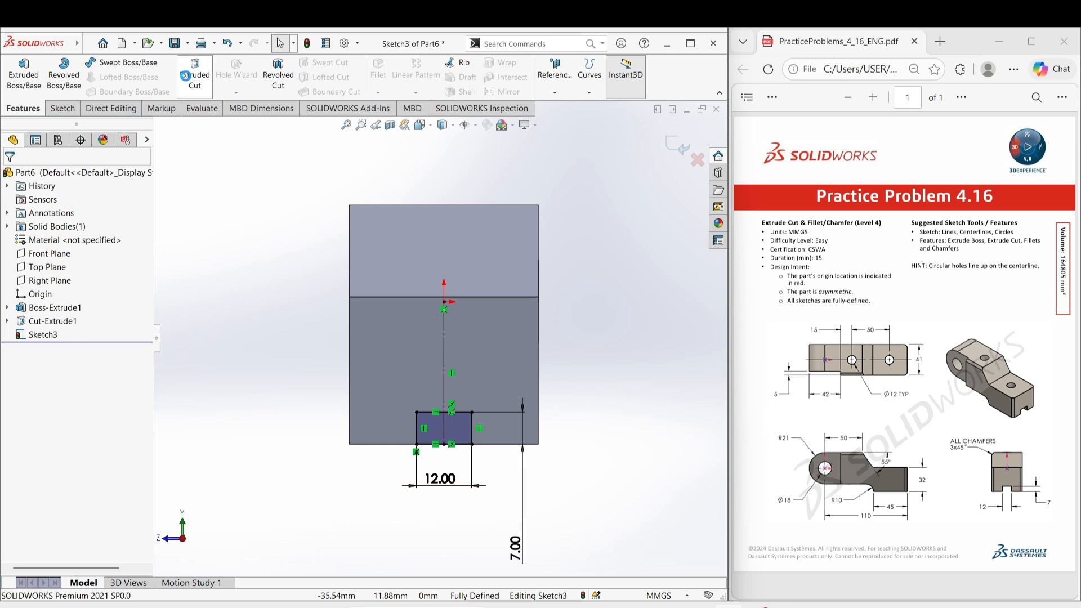
pyautogui.click(186, 76)
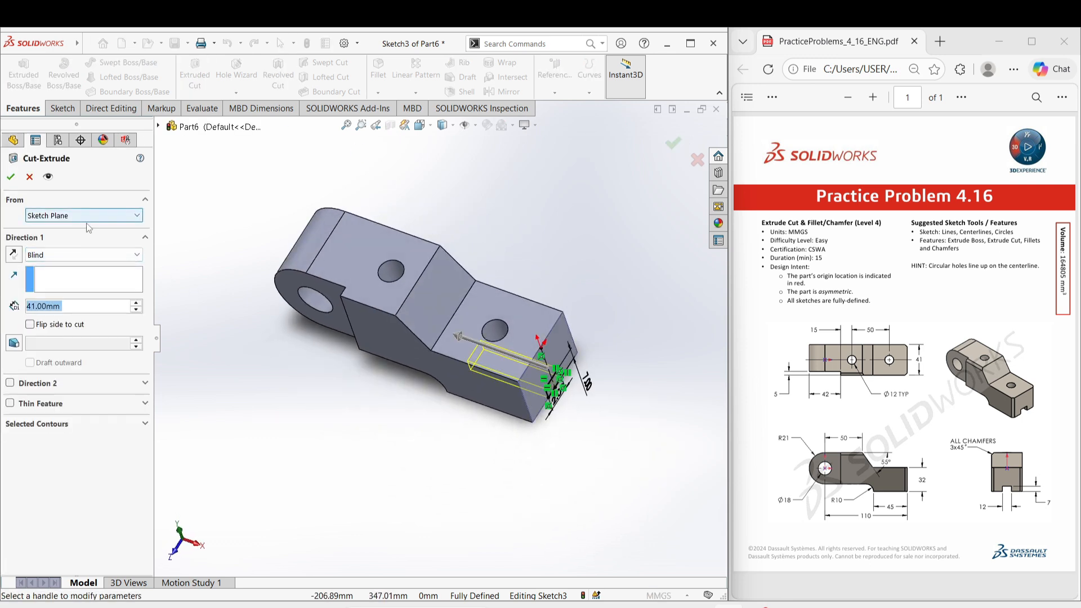
pyautogui.click(83, 254)
pyautogui.click(59, 277)
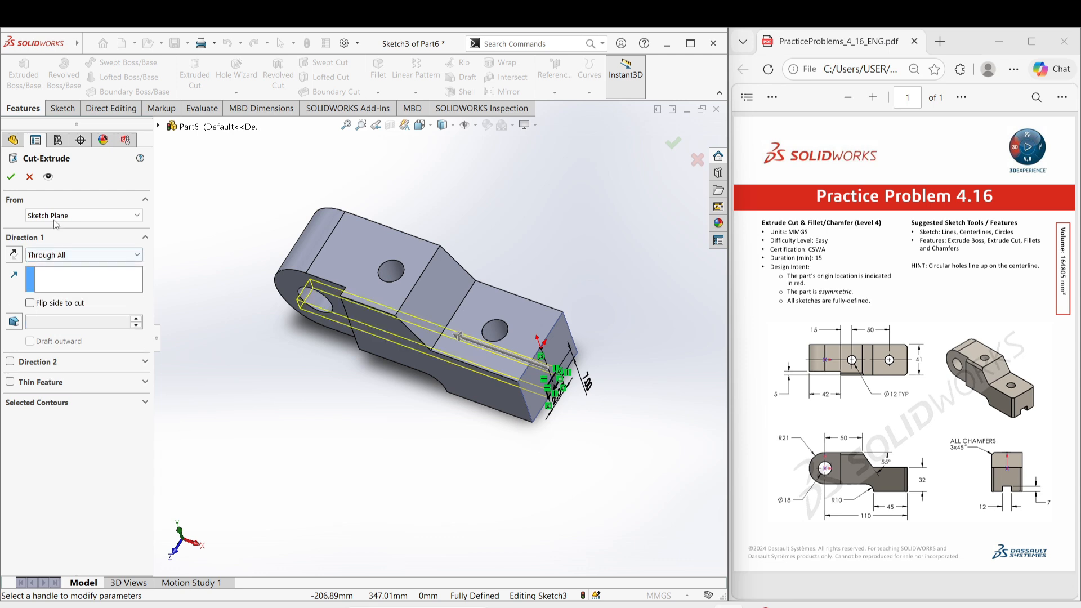
pyautogui.click(12, 177)
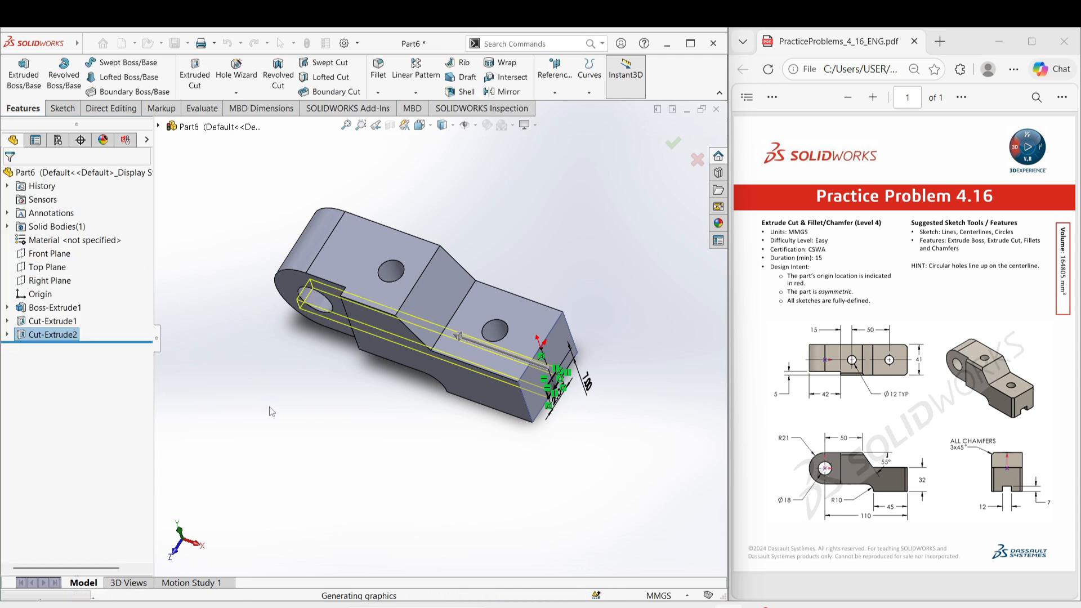
# Step: Start a chamfer of 3 mm at 45 degrees and select the slotted end face's two vertical edges
pyautogui.moveTo(269, 406); pyautogui.dragTo(354, 316, button='middle')
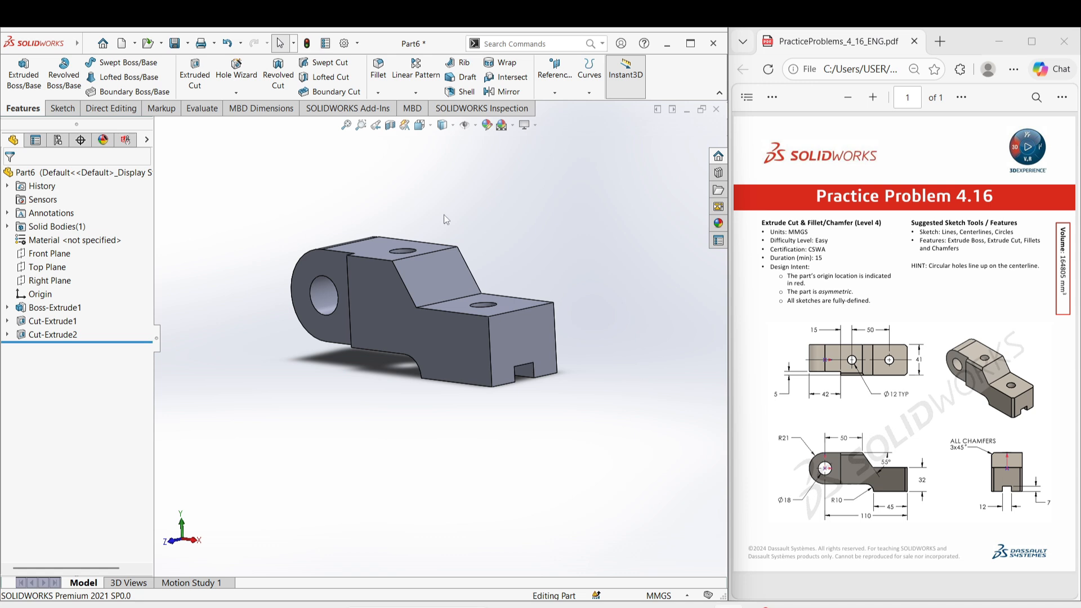
pyautogui.click(380, 94)
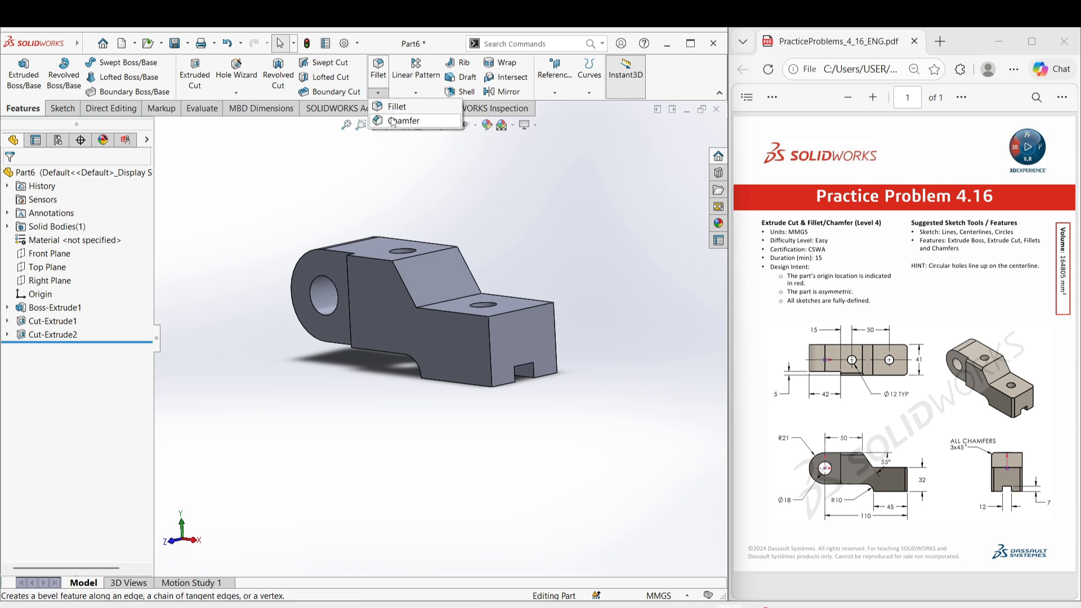
pyautogui.click(394, 119)
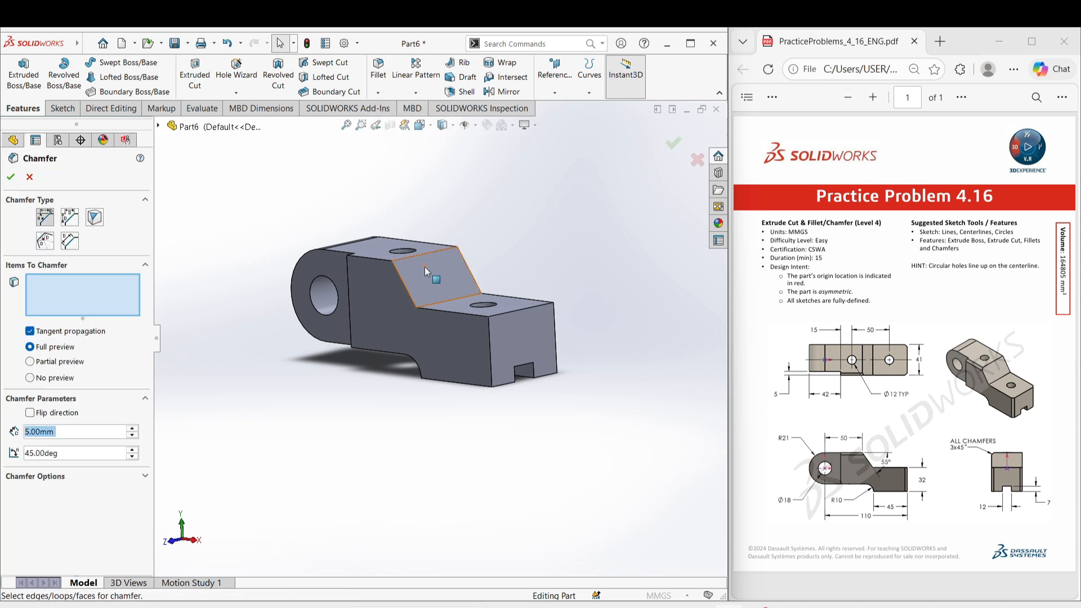
pyautogui.moveTo(590, 346); pyautogui.dragTo(531, 408, button='middle')
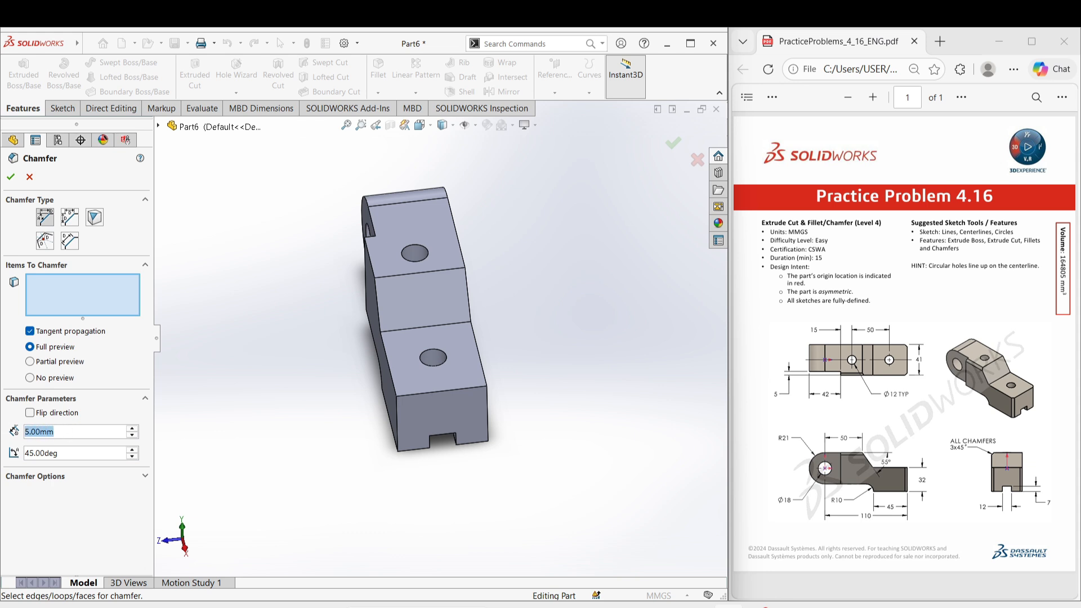
pyautogui.write('3')
pyautogui.press('Return')
pyautogui.moveTo(333, 325); pyautogui.dragTo(333, 290, button='middle')
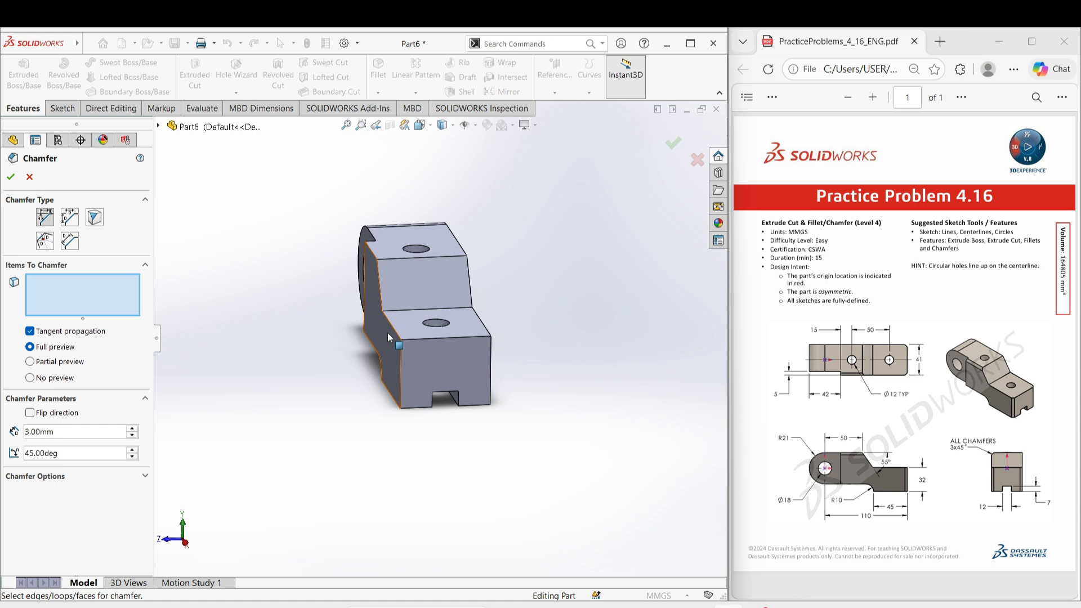
pyautogui.click(401, 370)
pyautogui.moveTo(401, 370); pyautogui.dragTo(340, 334, button='middle')
pyautogui.click(426, 370)
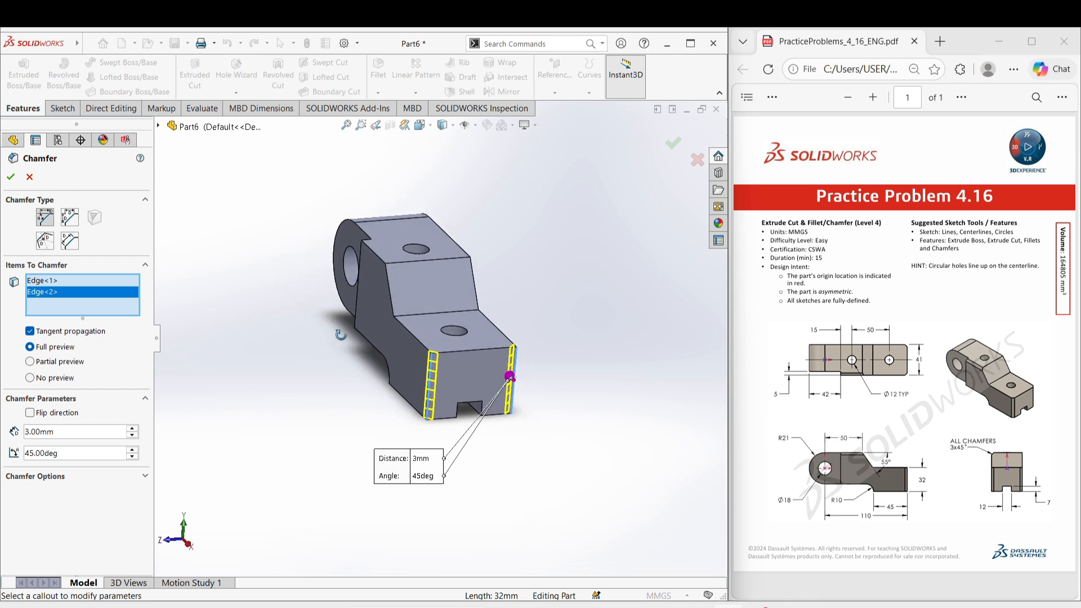
# Step: Add the upper face's long edge, between the side cut and the slope, to the chamfer and apply it
pyautogui.press('space')
pyautogui.click(375, 405)
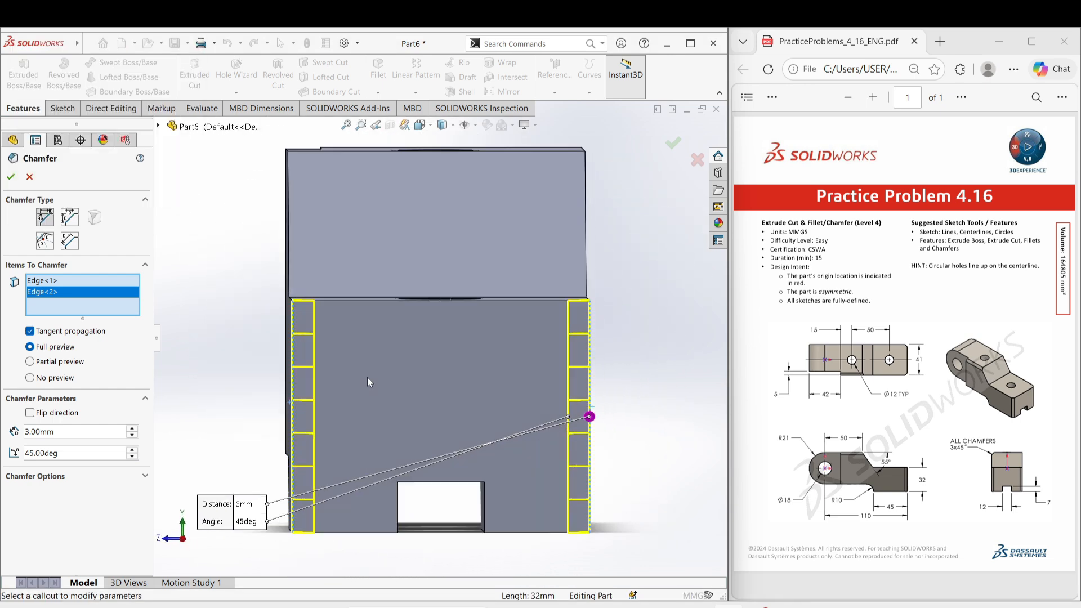
pyautogui.scroll(3, 309, 369)
pyautogui.moveTo(300, 267); pyautogui.dragTo(353, 269, button='middle')
pyautogui.scroll(-3, 353, 269)
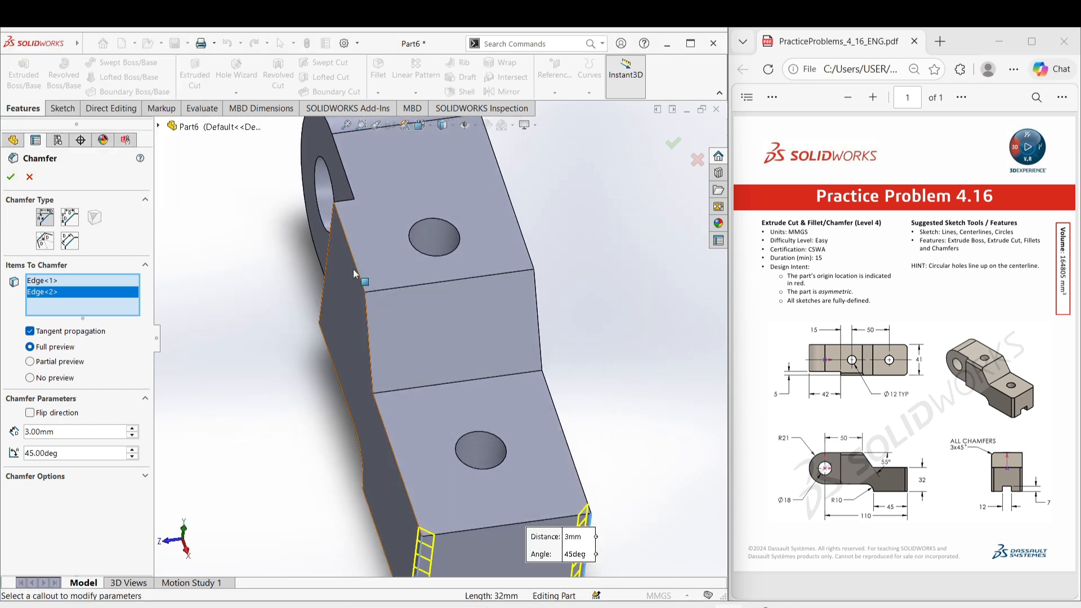
pyautogui.click(356, 272)
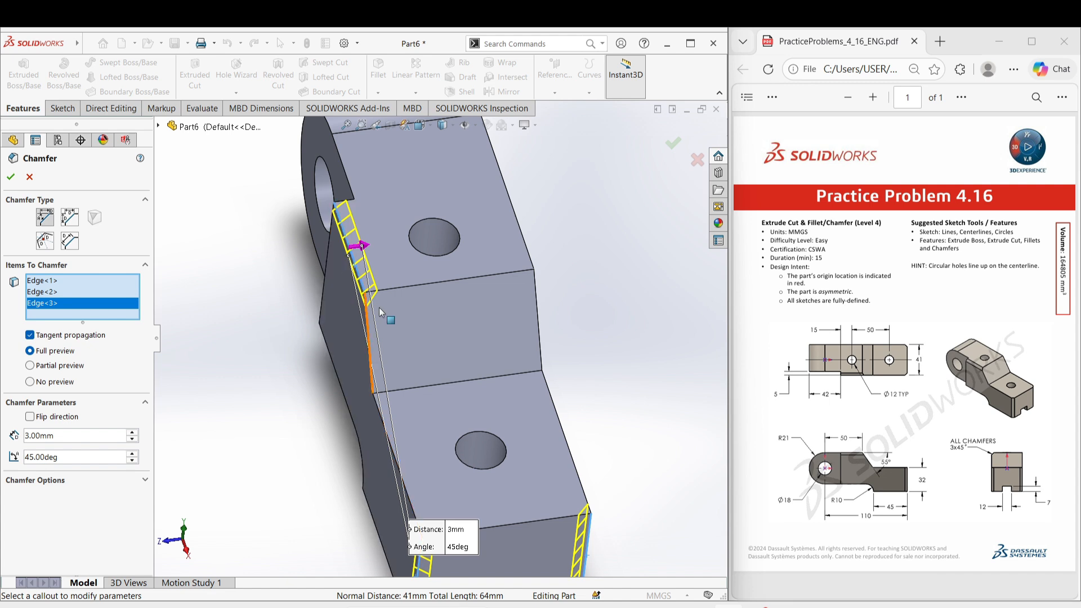
pyautogui.scroll(4, 468, 345)
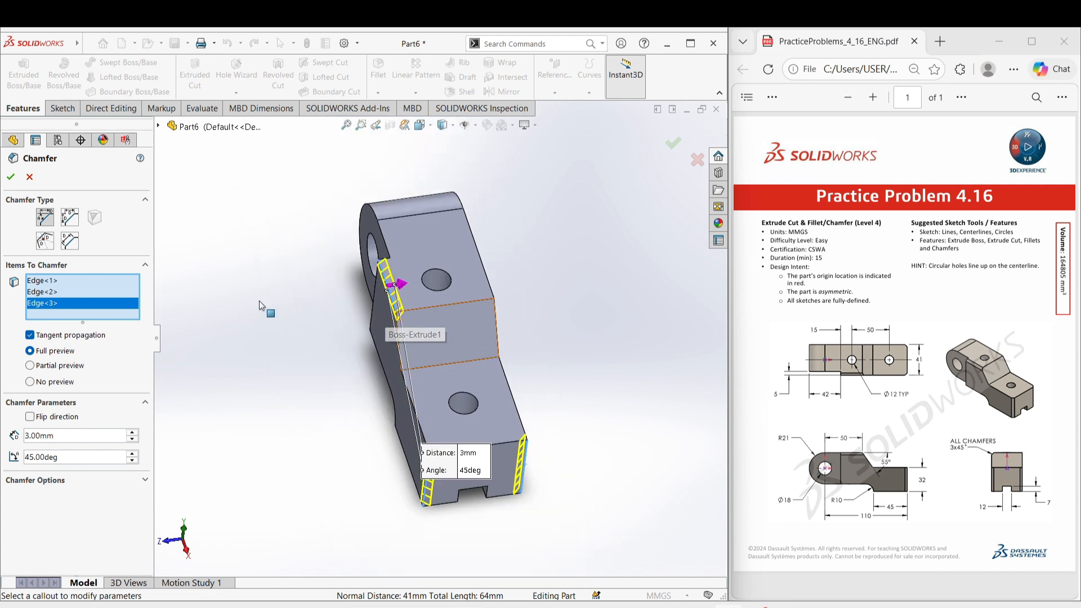
pyautogui.click(10, 177)
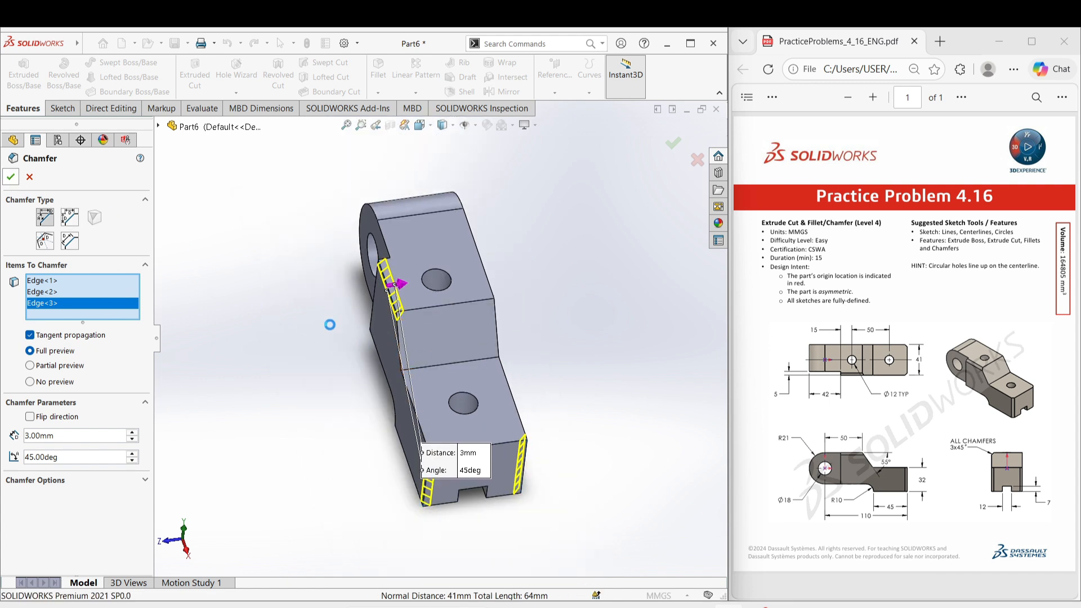
# Step: Evaluate the finished part's mass properties and compare its volume with the one stated in the practice problem PDF
pyautogui.moveTo(351, 421); pyautogui.dragTo(386, 391, button='middle')
pyautogui.press('space')
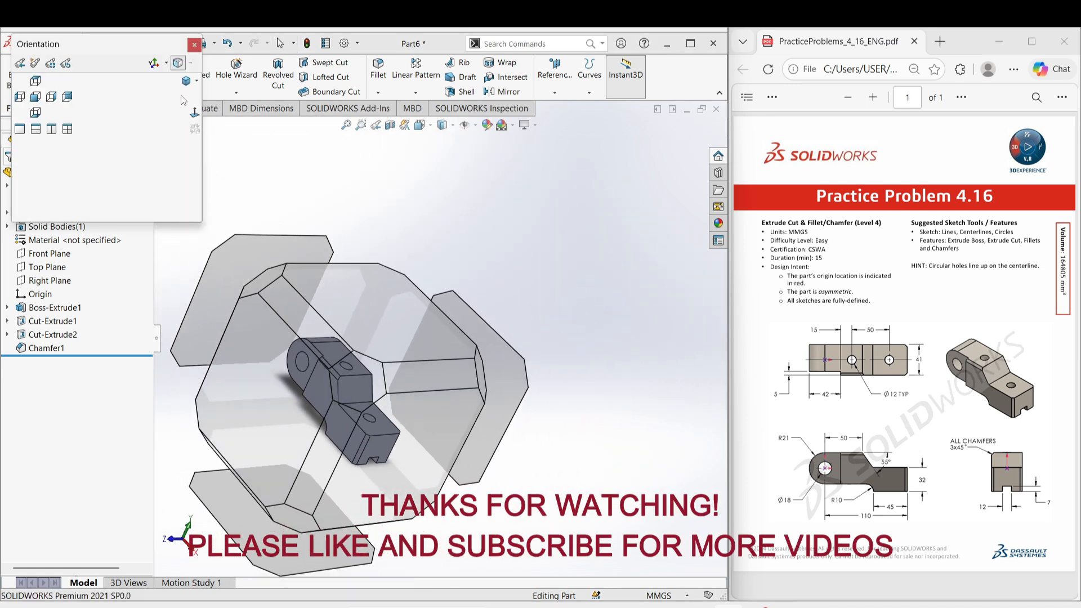
pyautogui.click(186, 83)
pyautogui.scroll(1, 335, 172)
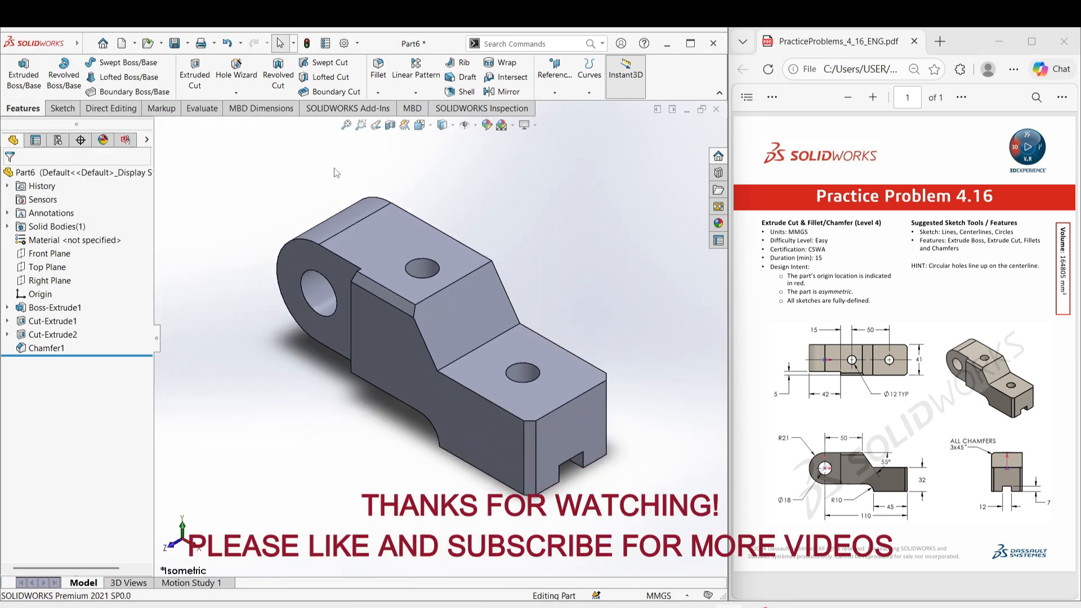
pyautogui.click(197, 103)
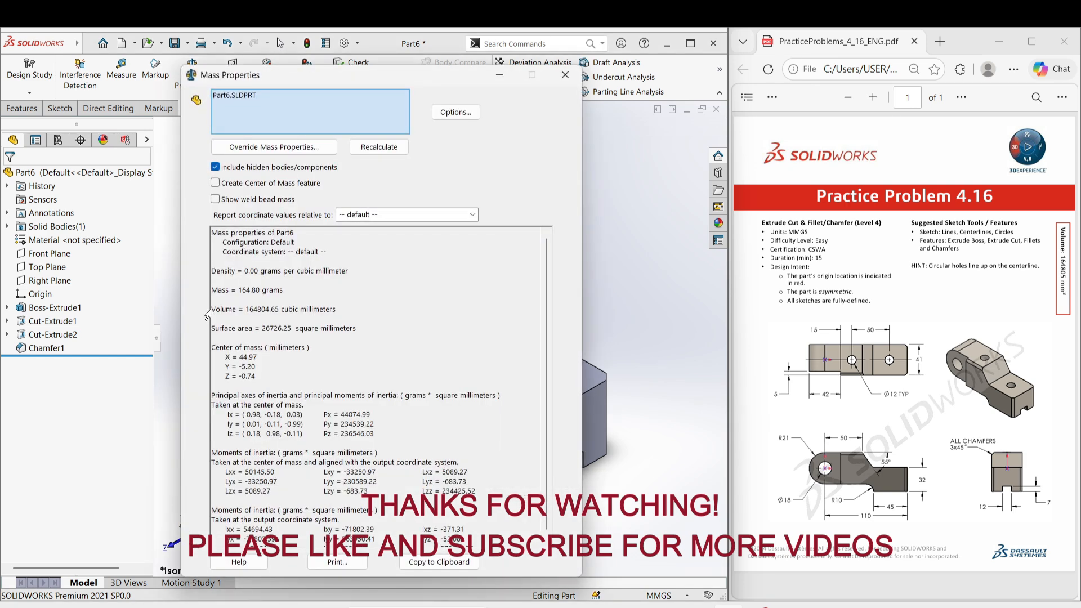
pyautogui.click(208, 313)
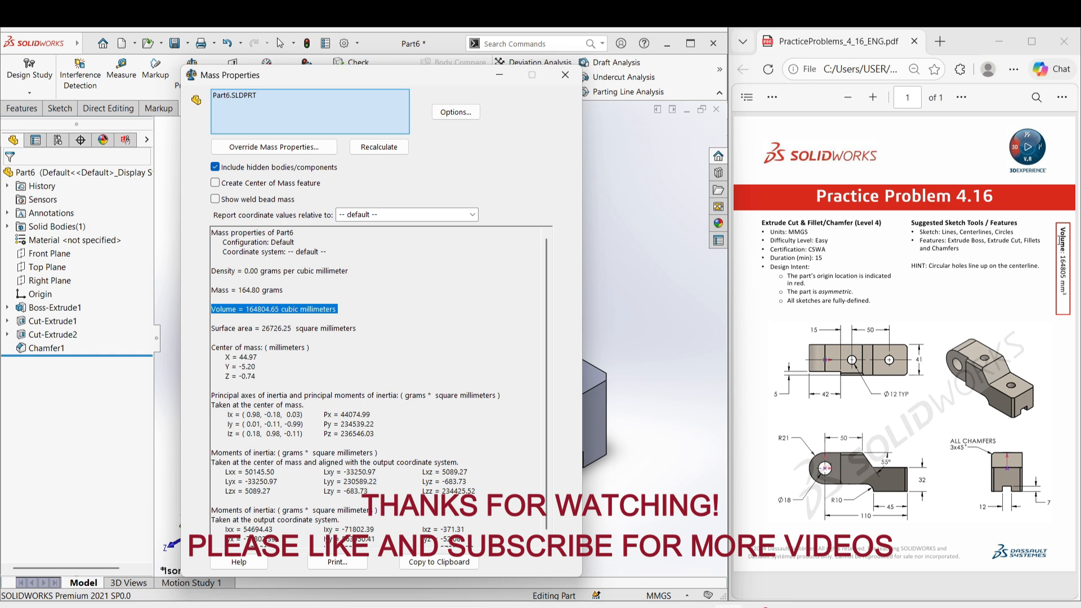
pyautogui.moveTo(1062, 237); pyautogui.dragTo(1063, 248)
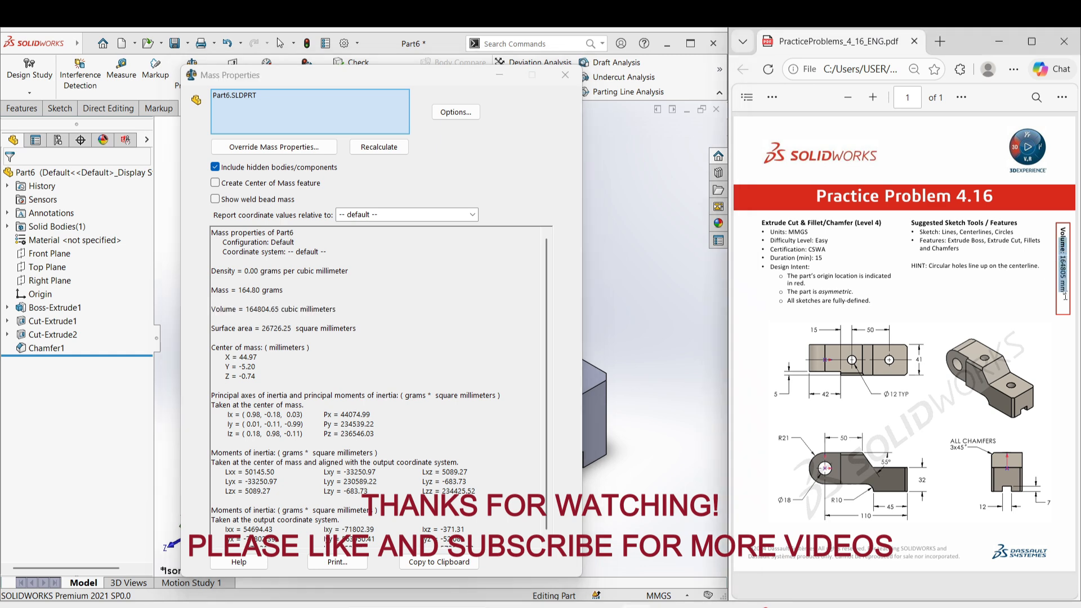